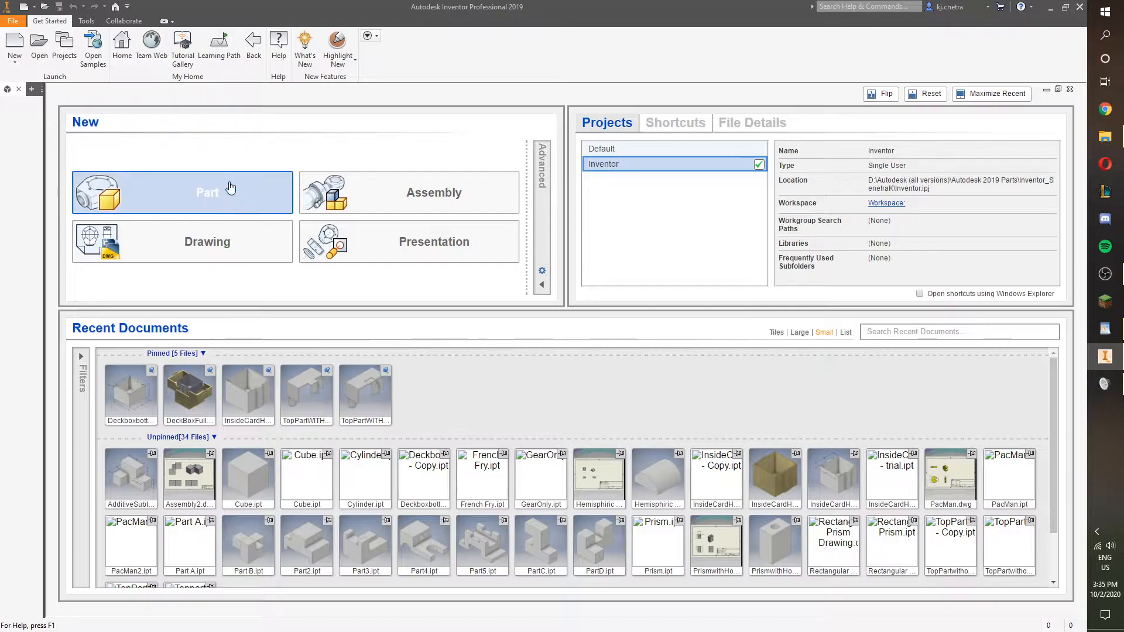
- Create a new standard part, accepting the style library definitions, and start a 2D sketch on the XY (front) plane
{"action": "left_click", "coordinate": [230, 189]}
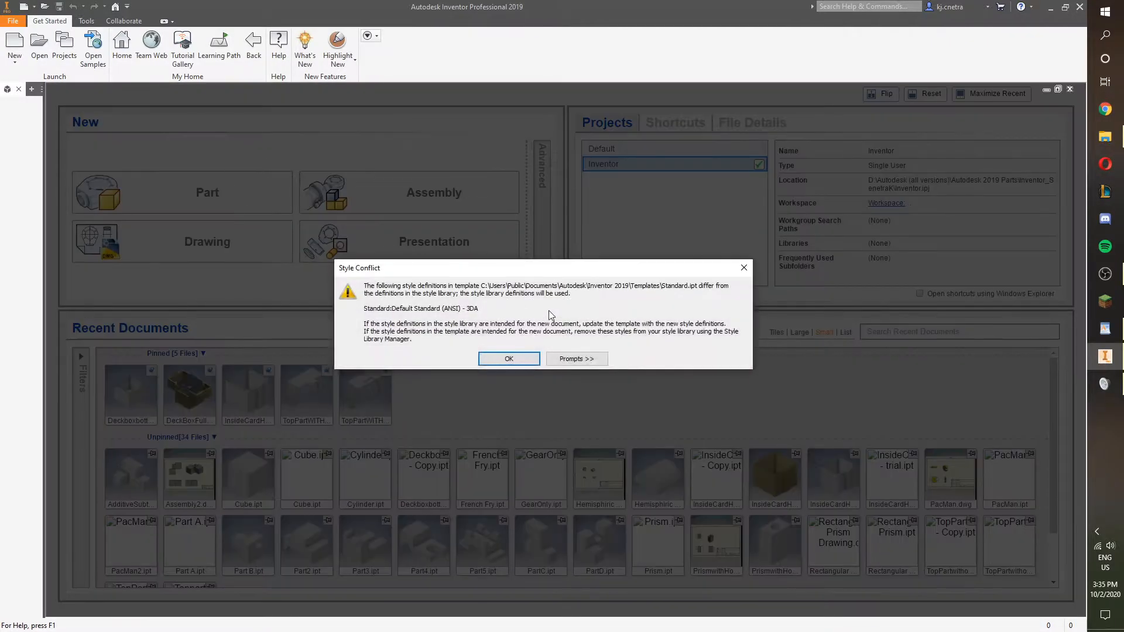
{"action": "left_click", "coordinate": [509, 358]}
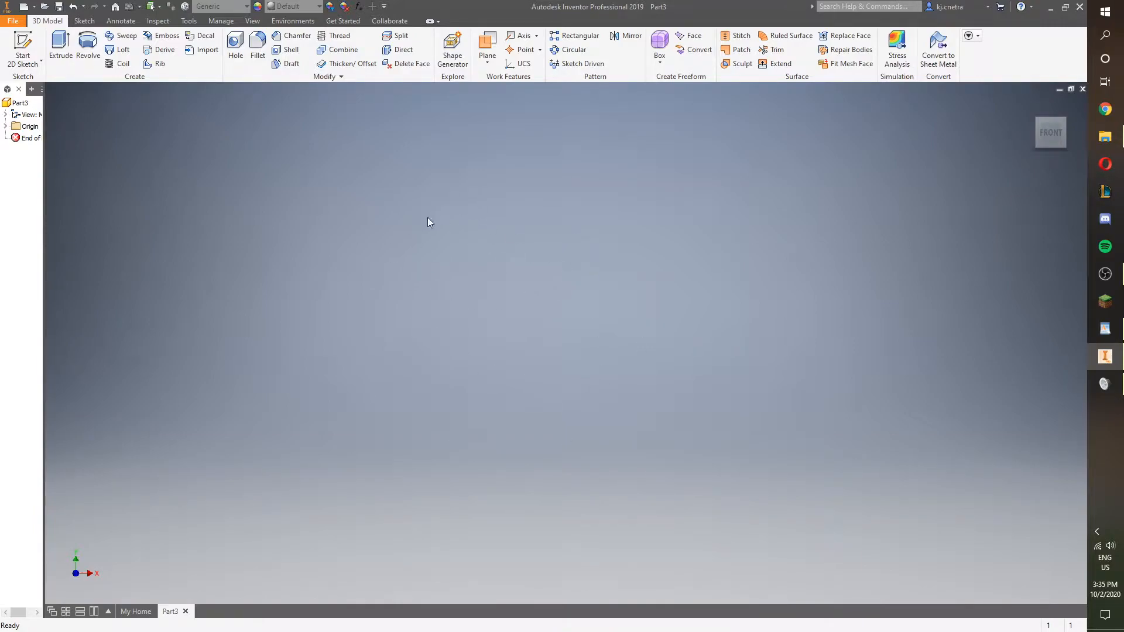
{"action": "left_click", "coordinate": [28, 46]}
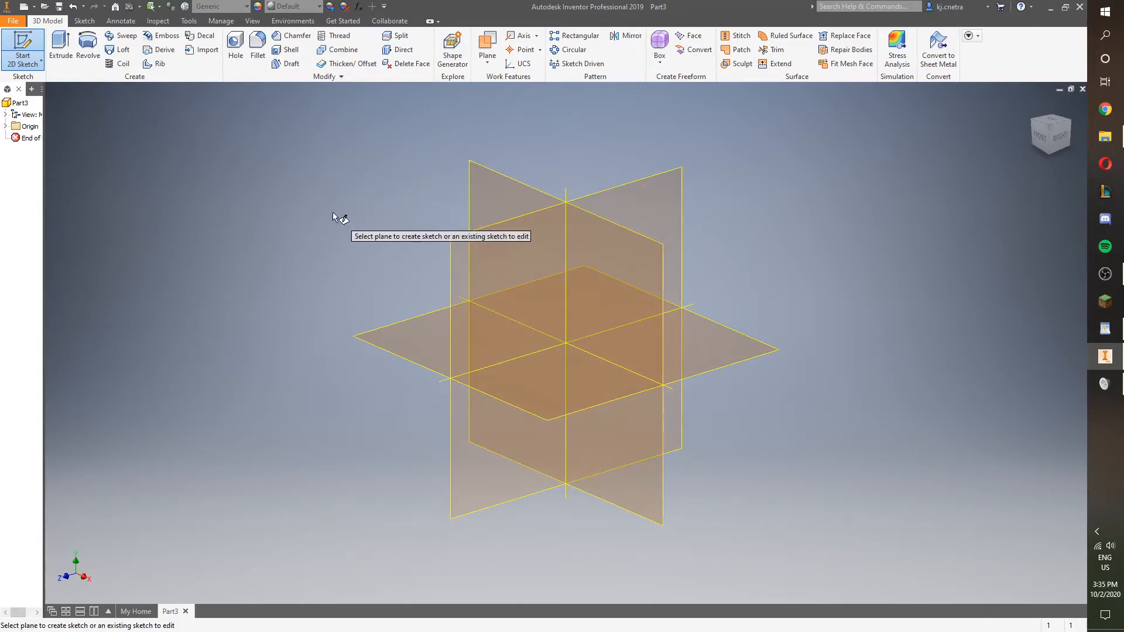
{"action": "left_click", "coordinate": [491, 179]}
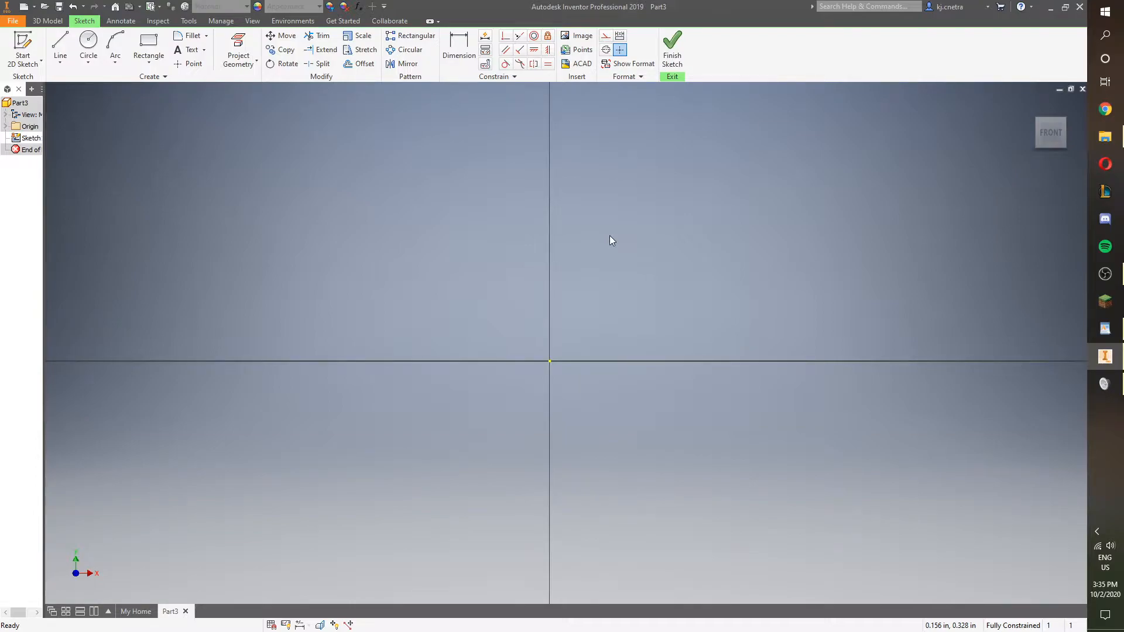
- Draw a closed, irregular five-sided line profile starting and ending at the origin, with its first side 1 in long
{"action": "left_click", "coordinate": [68, 47]}
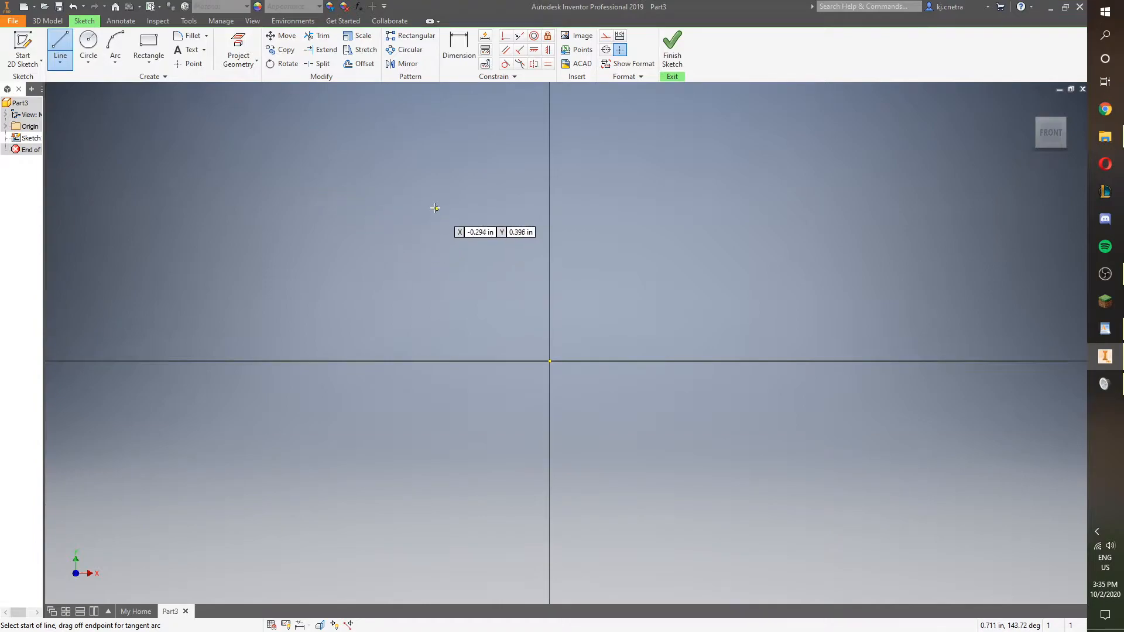
{"action": "left_click", "coordinate": [550, 361]}
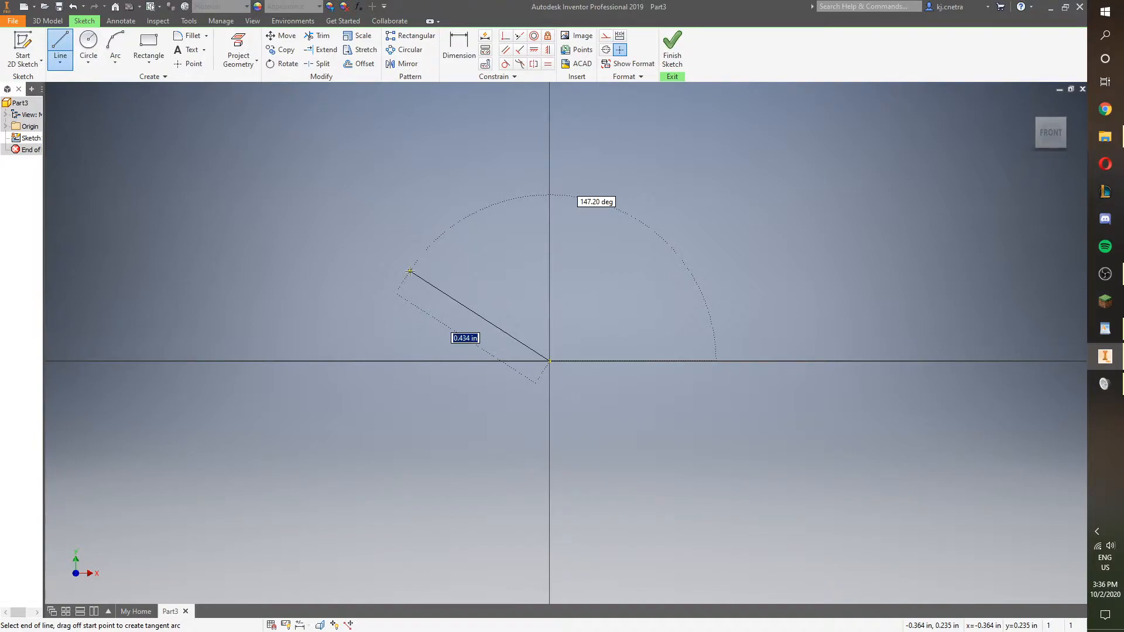
{"action": "key", "text": "Tab"}
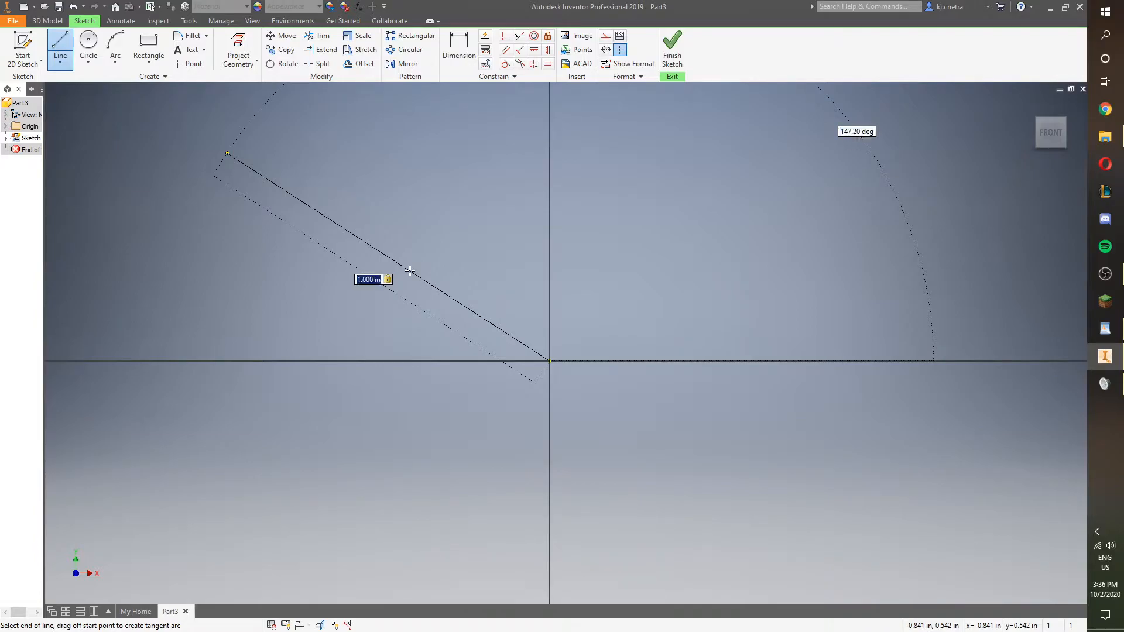
{"action": "scroll", "coordinate": [410, 271], "scroll_direction": "up", "scroll_amount": 2}
{"action": "middle_click_drag", "start_coordinate": [425, 232], "coordinate": [414, 323]}
{"action": "left_click", "coordinate": [362, 297]}
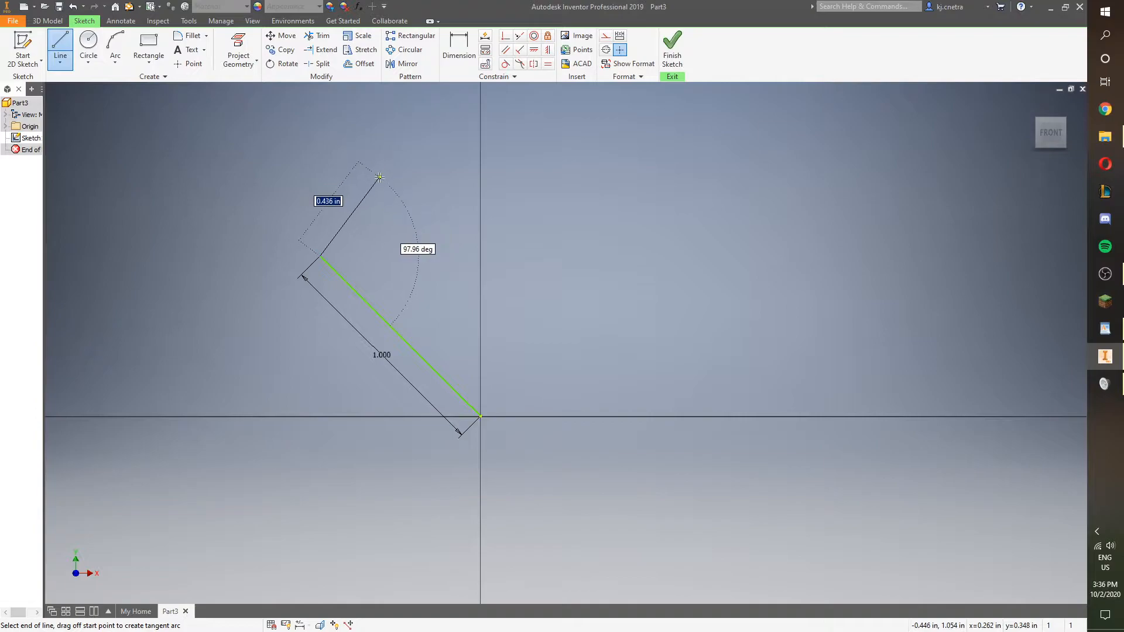
{"action": "left_click", "coordinate": [400, 131]}
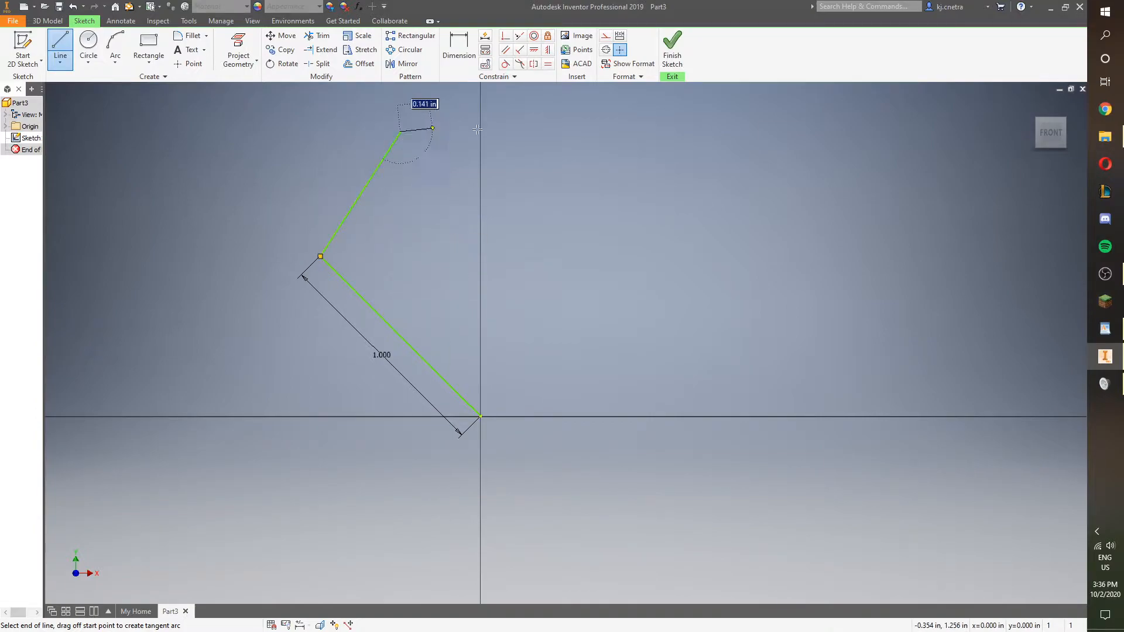
{"action": "left_click", "coordinate": [612, 160]}
{"action": "left_click", "coordinate": [636, 308]}
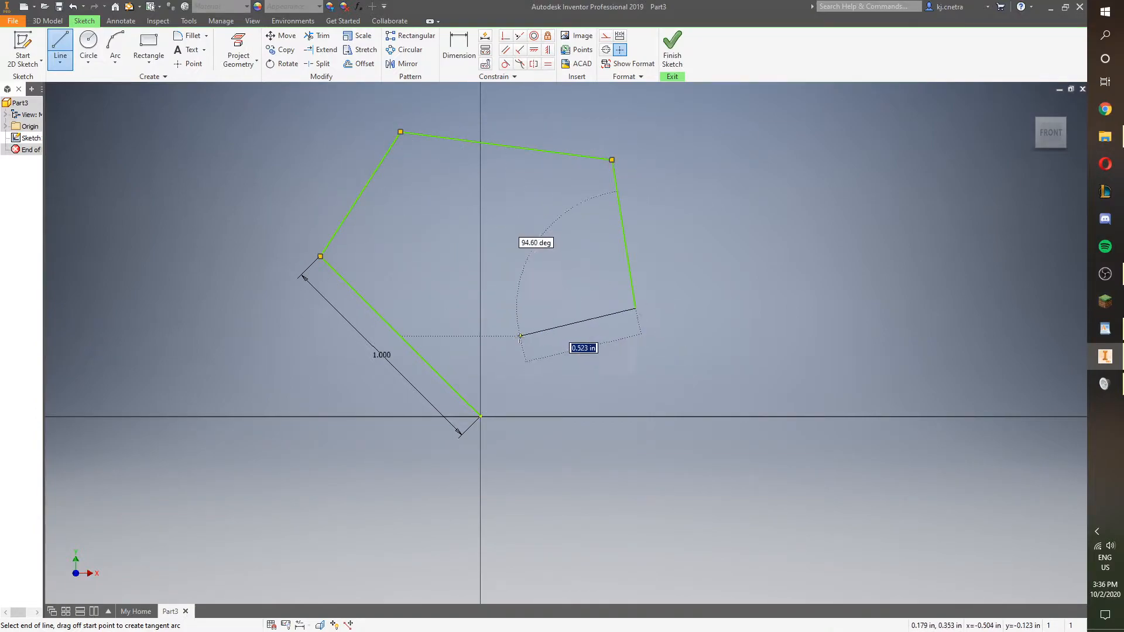
{"action": "left_click", "coordinate": [481, 417]}
{"action": "right_click", "coordinate": [422, 227]}
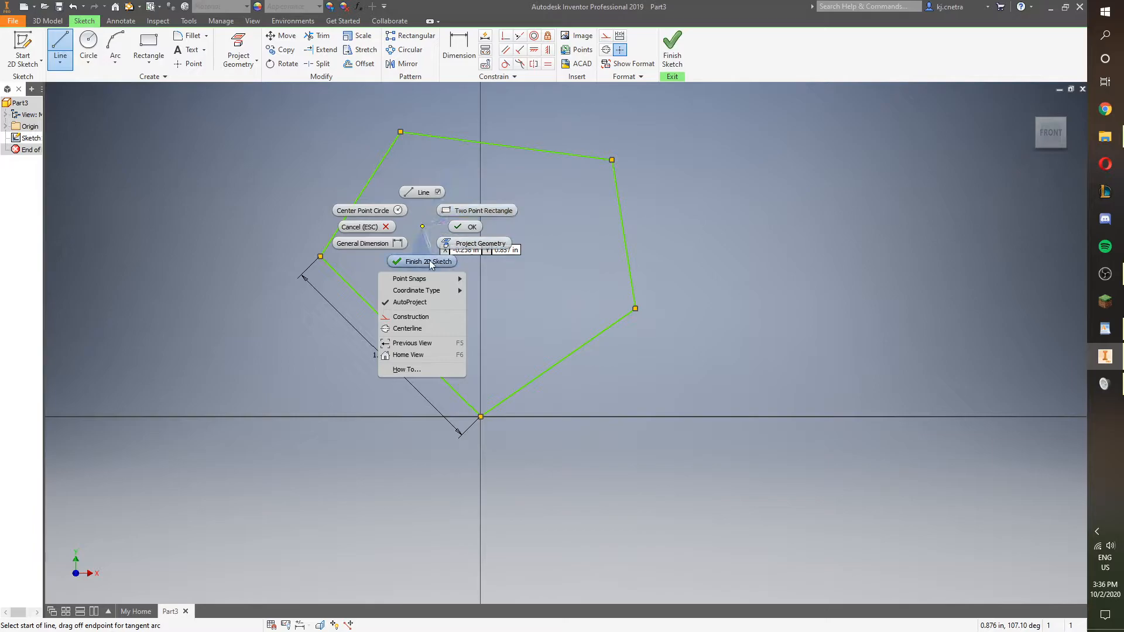
{"action": "left_click", "coordinate": [463, 227]}
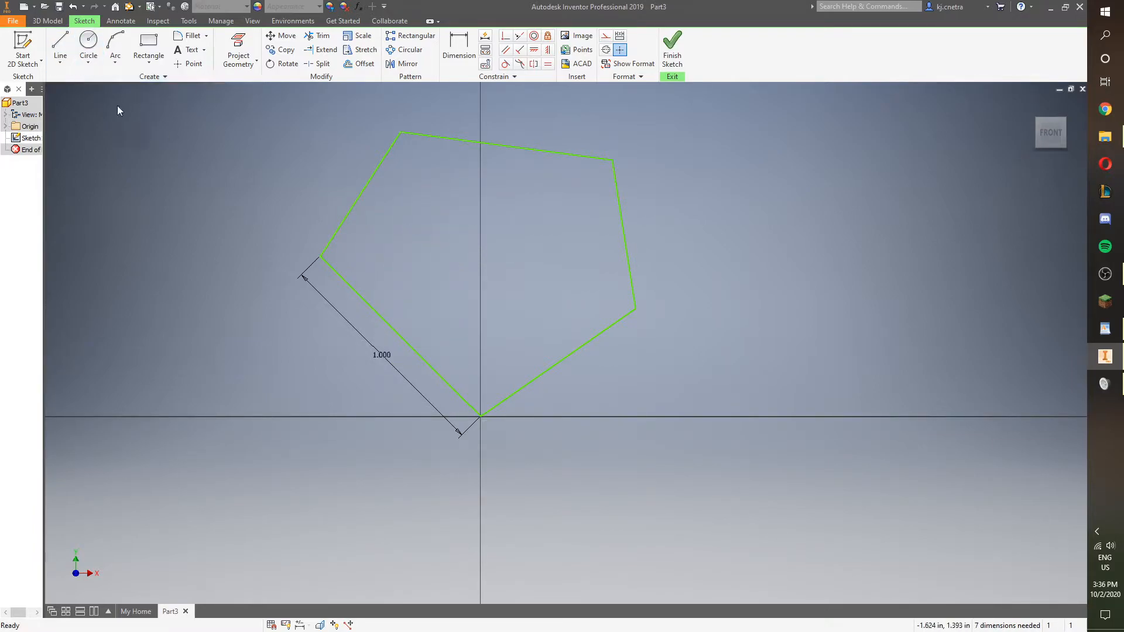
- Draw a center-point circle in the empty area up and to the left of the five-sided profile
{"action": "mouse_move", "coordinate": [452, 216]}
{"action": "middle_mouse_down"}
{"action": "mouse_move", "coordinate": [486, 427]}
{"action": "mouse_move", "coordinate": [518, 446]}
{"action": "middle_mouse_up"}
{"action": "scroll", "coordinate": [477, 361], "scroll_direction": "down", "scroll_amount": 3}
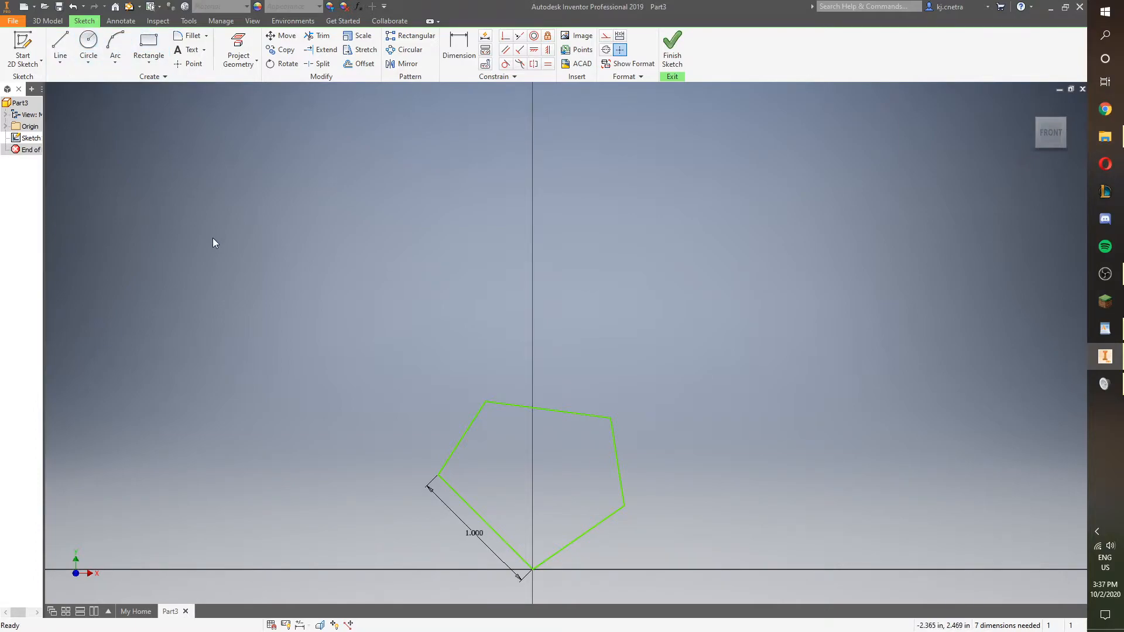
{"action": "left_click", "coordinate": [89, 42]}
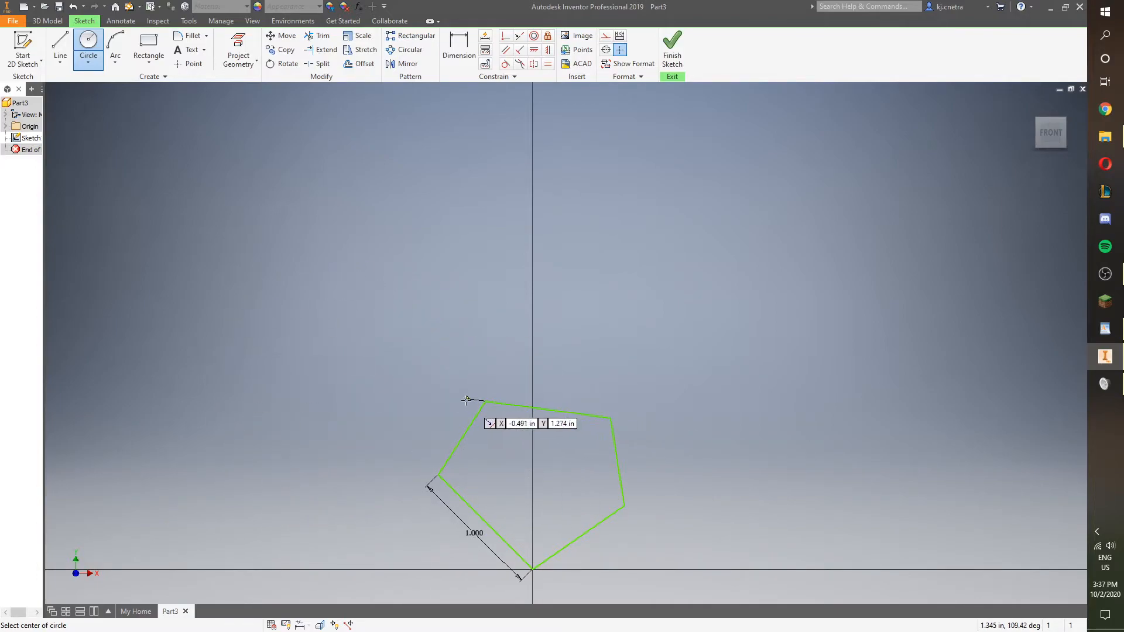
{"action": "left_click", "coordinate": [240, 367]}
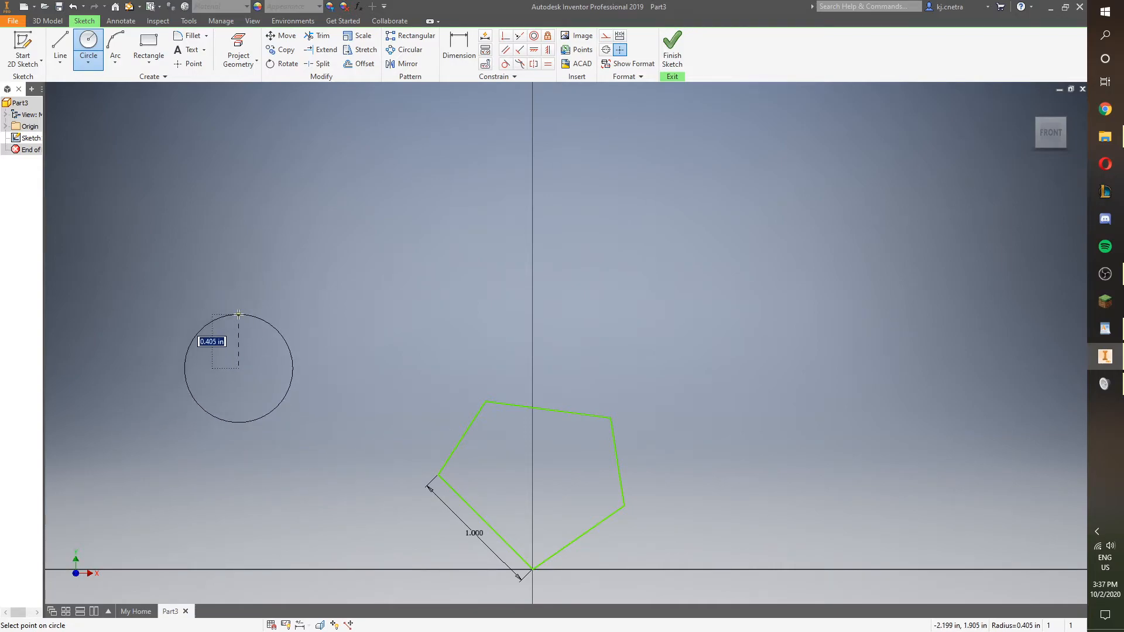
{"action": "left_click", "coordinate": [231, 276]}
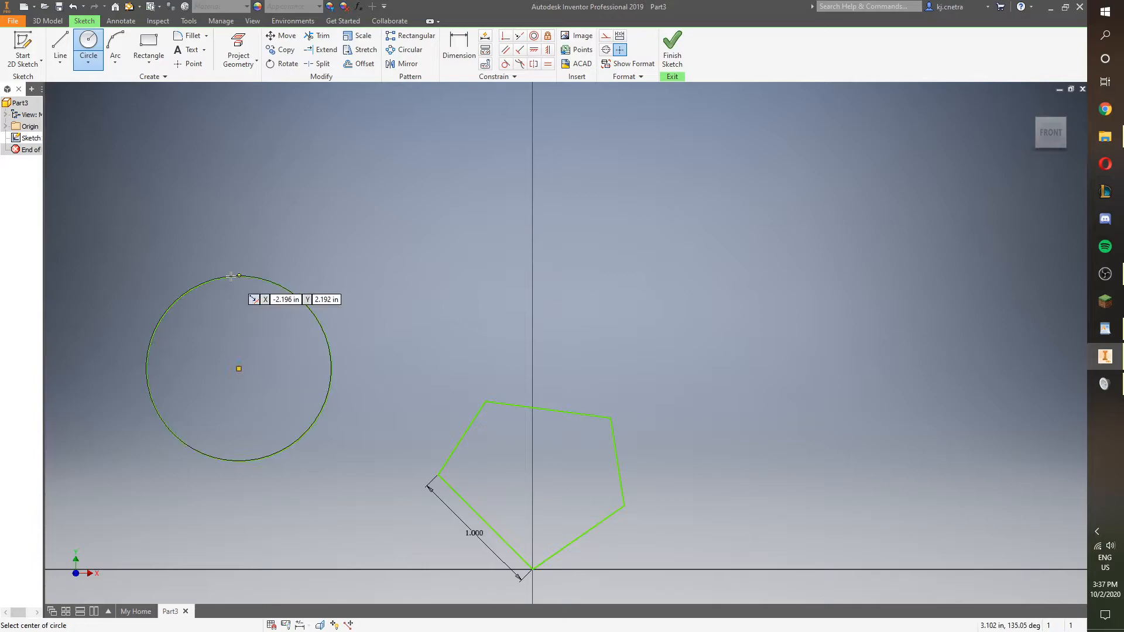
- Draw a shallow, upward-bulging three-point arc above the circle and finish the Arc command
{"action": "left_click", "coordinate": [115, 50]}
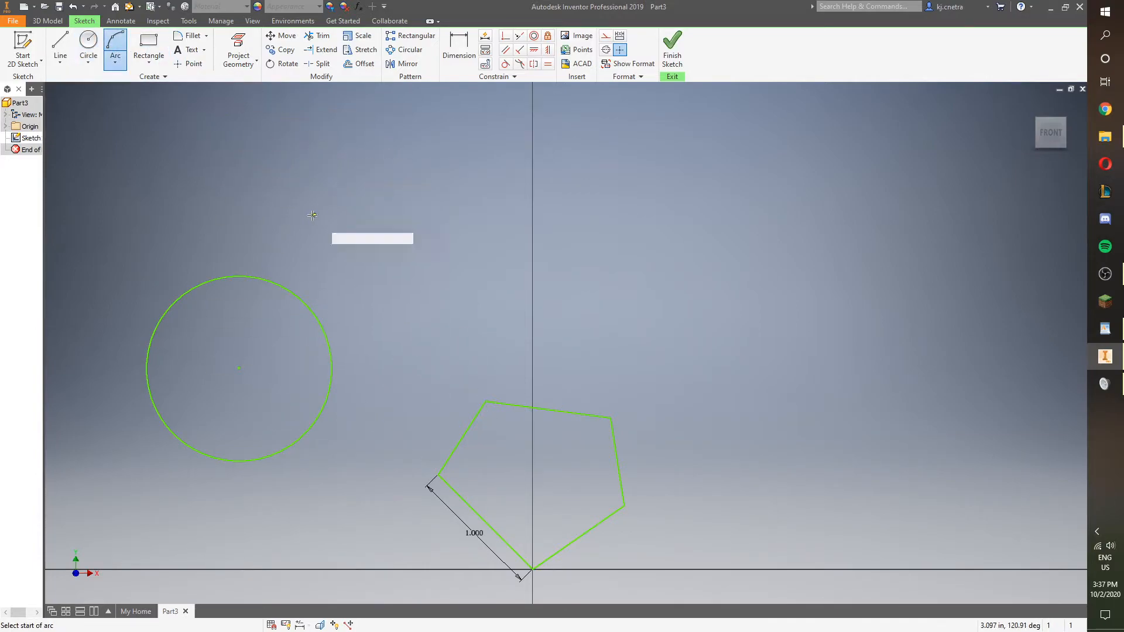
{"action": "left_click", "coordinate": [223, 180]}
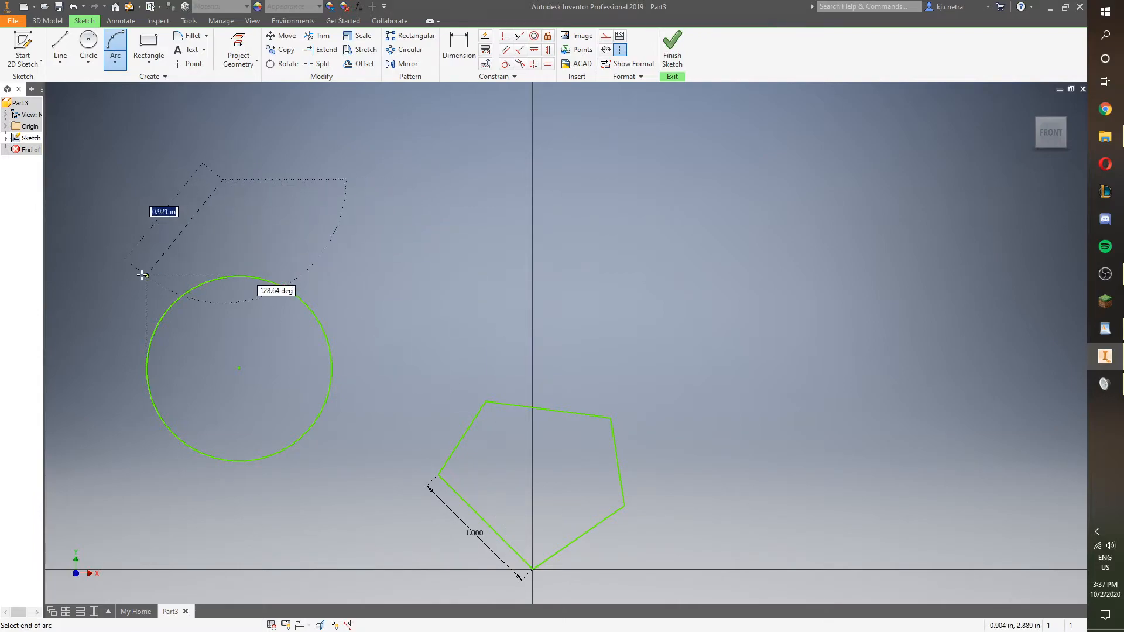
{"action": "left_click", "coordinate": [404, 191]}
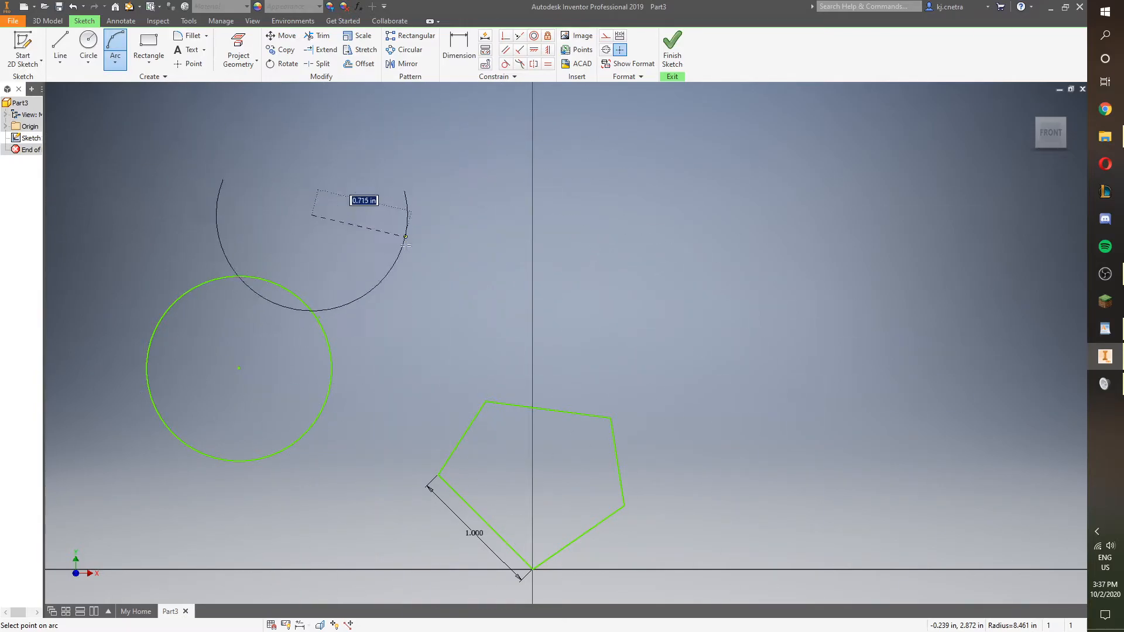
{"action": "left_click", "coordinate": [309, 167]}
{"action": "right_click", "coordinate": [340, 141]}
{"action": "left_click", "coordinate": [383, 141]}
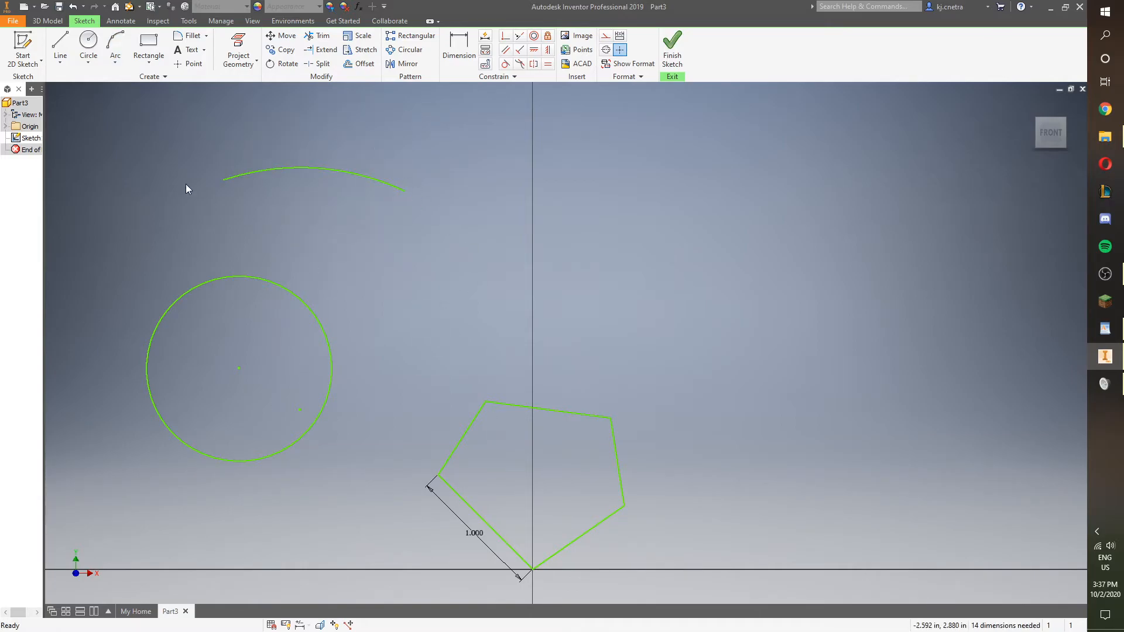
- Draw a two-point rectangle 1 in high and 2 in wide above the five-sided profile
{"action": "left_click", "coordinate": [156, 45]}
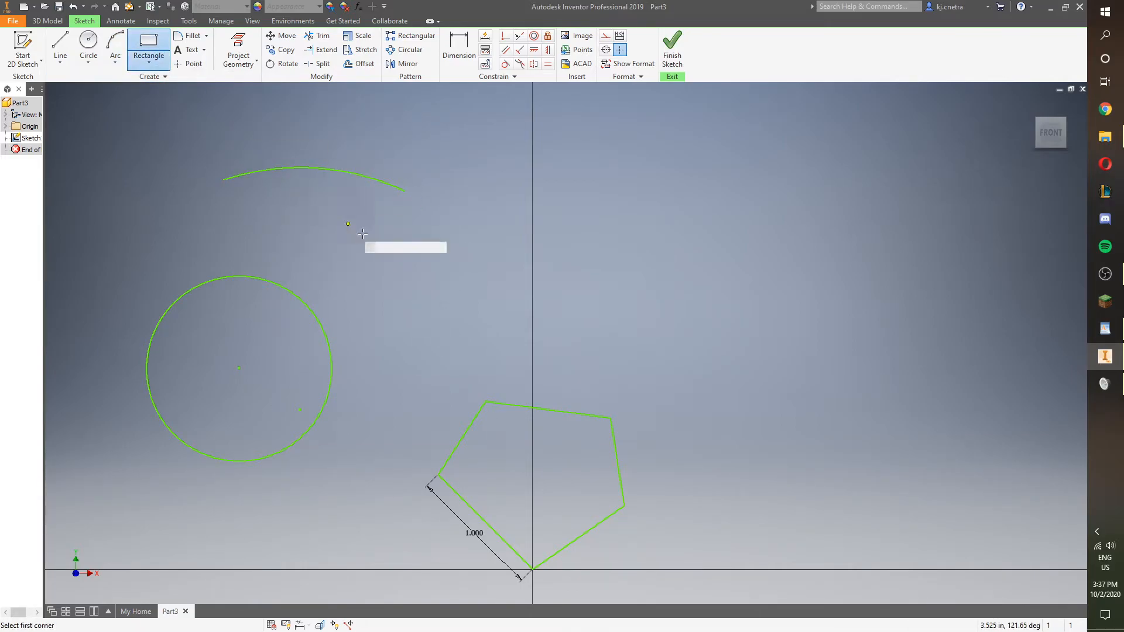
{"action": "left_click", "coordinate": [465, 116]}
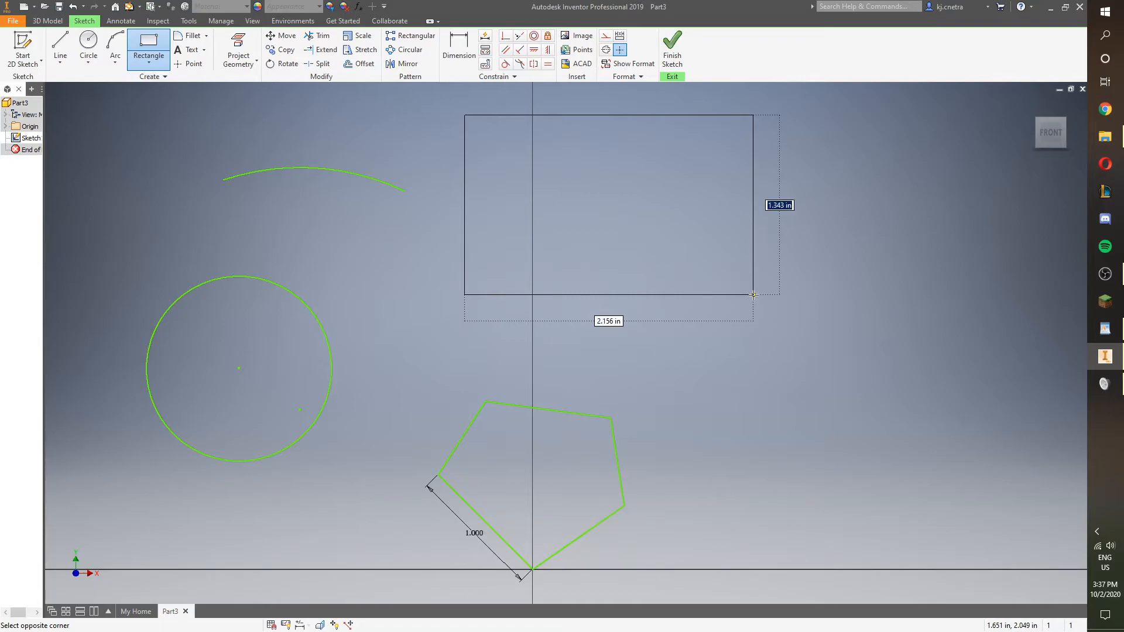
{"action": "type", "text": "1"}
{"action": "key", "text": "Tab"}
{"action": "key", "text": "Return"}
{"action": "right_click", "coordinate": [572, 174]}
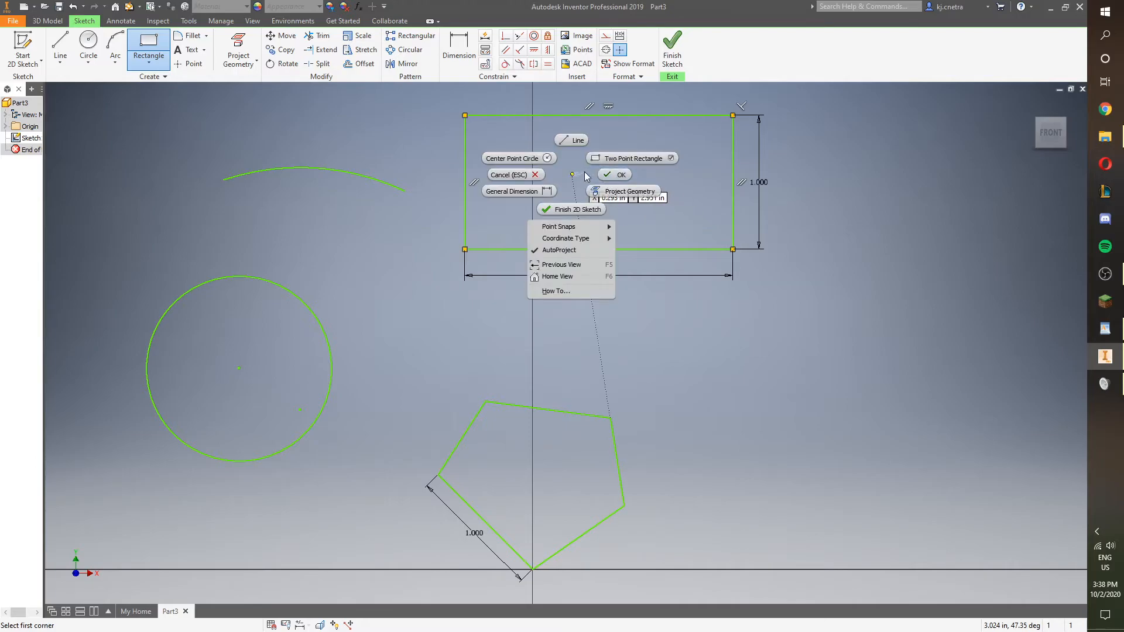
{"action": "left_click", "coordinate": [622, 175]}
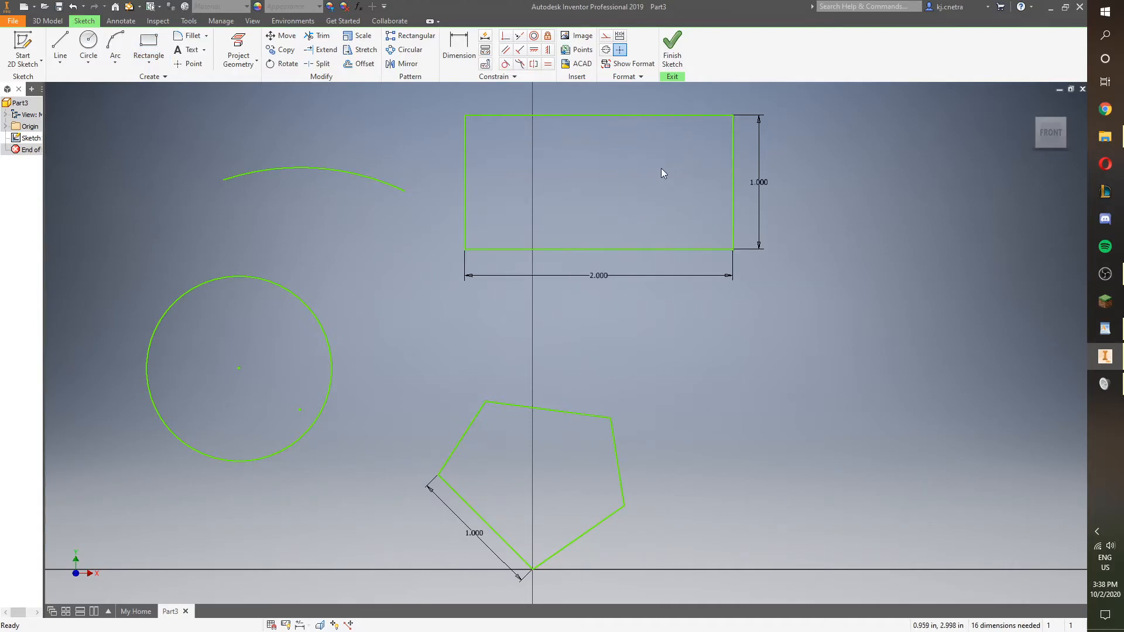
- Pan and zoom around the sketch to examine the layout of the arc, circle, rectangle and five-sided profile
{"action": "middle_click_drag", "start_coordinate": [661, 169], "coordinate": [676, 209]}
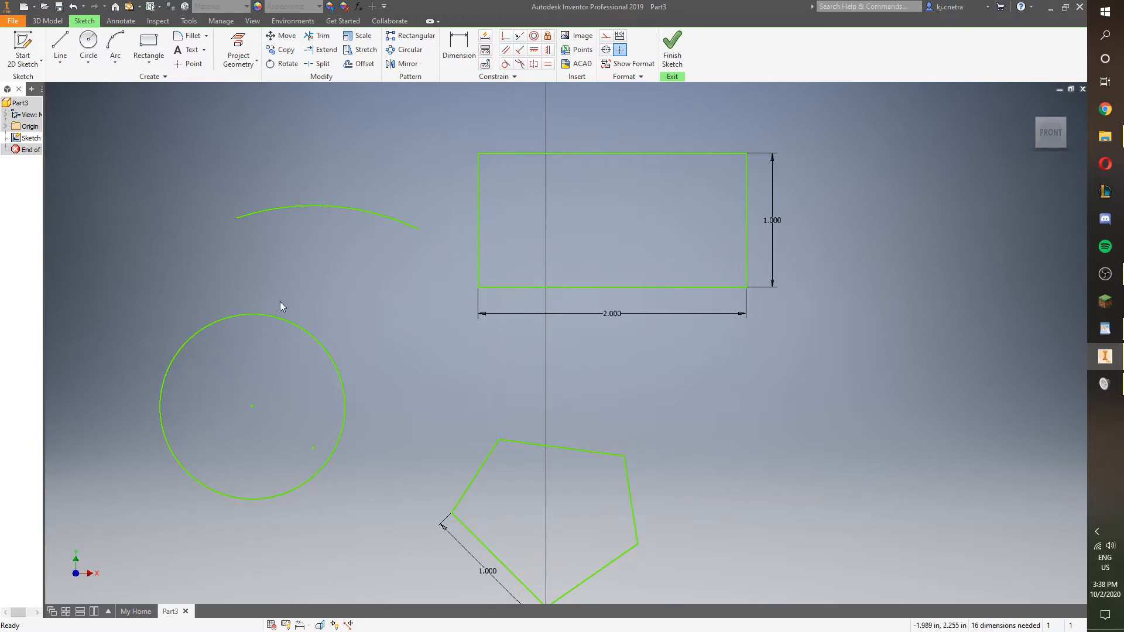
{"action": "right_click", "coordinate": [421, 309]}
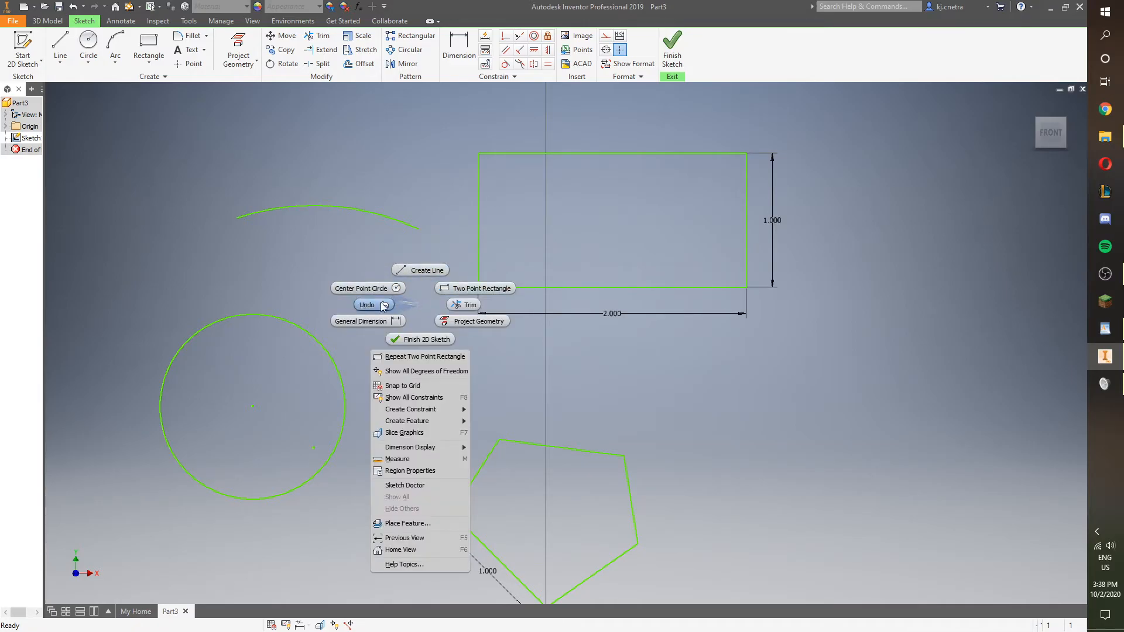
{"action": "left_click", "coordinate": [418, 298]}
{"action": "left_click_drag", "start_coordinate": [785, 529], "coordinate": [212, 153]}
{"action": "middle_click_drag", "start_coordinate": [448, 363], "coordinate": [416, 322]}
{"action": "scroll", "coordinate": [429, 379], "scroll_direction": "down", "scroll_amount": 3}
{"action": "mouse_move", "coordinate": [429, 379]}
{"action": "middle_mouse_down"}
{"action": "mouse_move", "coordinate": [430, 306]}
{"action": "mouse_move", "coordinate": [545, 331]}
{"action": "mouse_move", "coordinate": [484, 291]}
{"action": "middle_mouse_up"}
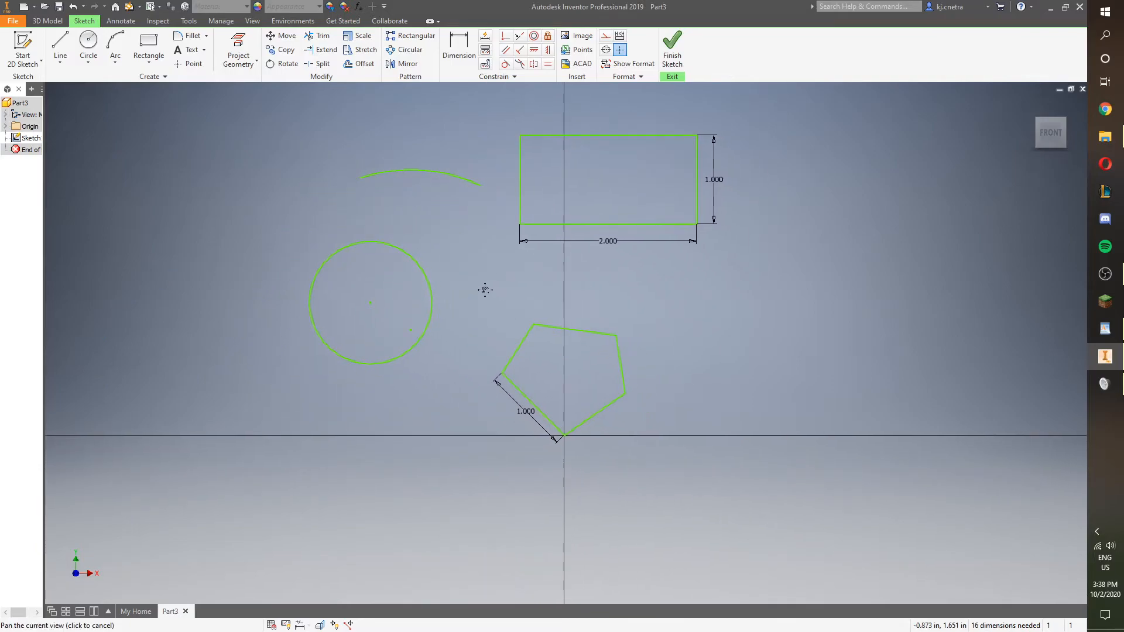
{"action": "mouse_move", "coordinate": [455, 256]}
{"action": "middle_mouse_down"}
{"action": "mouse_move", "coordinate": [580, 324]}
{"action": "mouse_move", "coordinate": [276, 281]}
{"action": "mouse_move", "coordinate": [472, 339]}
{"action": "mouse_move", "coordinate": [377, 259]}
{"action": "middle_mouse_up"}
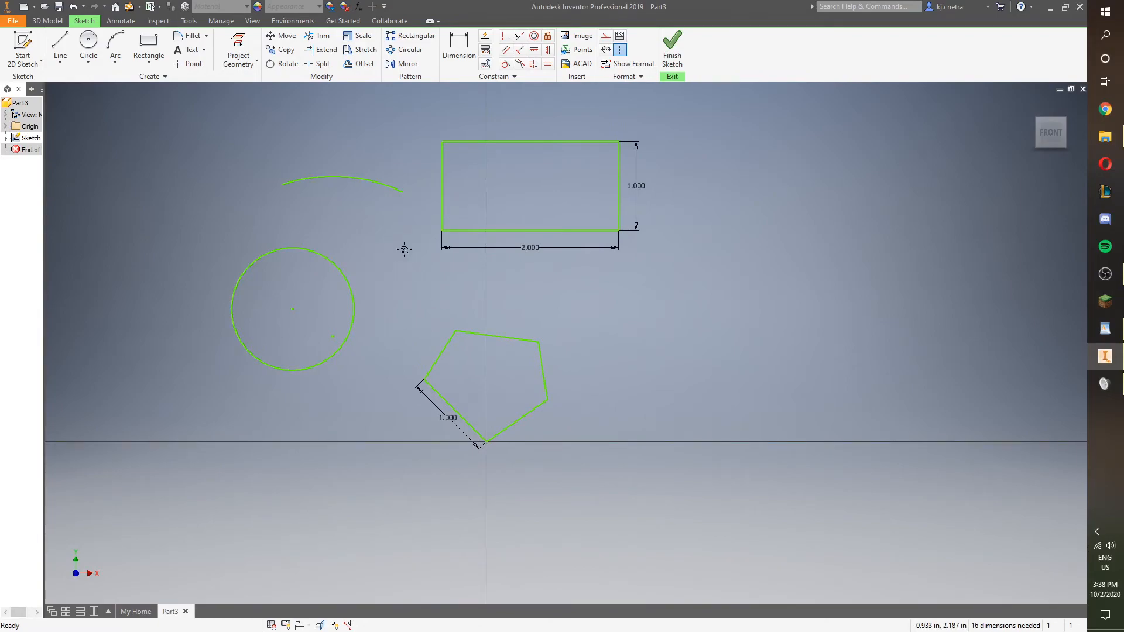
{"action": "mouse_move", "coordinate": [404, 250]}
{"action": "middle_mouse_down"}
{"action": "mouse_move", "coordinate": [479, 366]}
{"action": "mouse_move", "coordinate": [670, 255]}
{"action": "mouse_move", "coordinate": [474, 188]}
{"action": "mouse_move", "coordinate": [376, 382]}
{"action": "mouse_move", "coordinate": [519, 318]}
{"action": "mouse_move", "coordinate": [469, 309]}
{"action": "middle_mouse_up"}
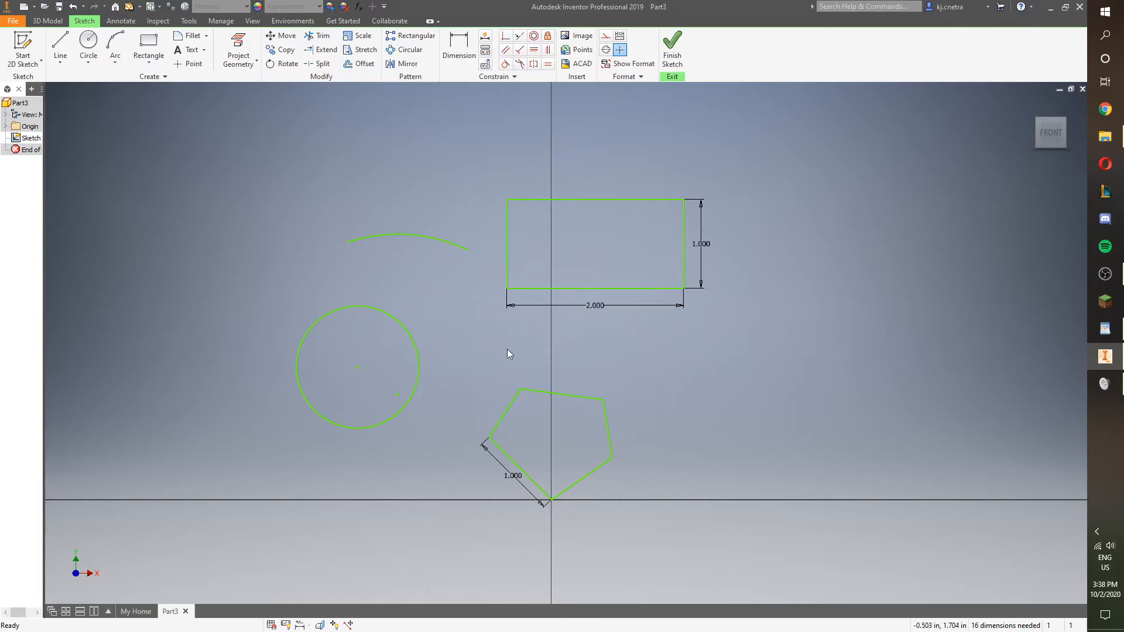
- Orbit the sketch in 3D, restore the home view, and inspect it from the front, left and back
{"action": "mouse_move", "coordinate": [642, 344]}
{"action": "middle_mouse_down", "text": "shift"}
{"action": "mouse_move", "coordinate": [592, 404]}
{"action": "mouse_move", "coordinate": [558, 350]}
{"action": "mouse_move", "coordinate": [615, 309]}
{"action": "mouse_move", "coordinate": [511, 334]}
{"action": "mouse_move", "coordinate": [555, 442]}
{"action": "mouse_move", "coordinate": [509, 326]}
{"action": "mouse_move", "coordinate": [543, 357]}
{"action": "middle_mouse_up", "text": "shift"}
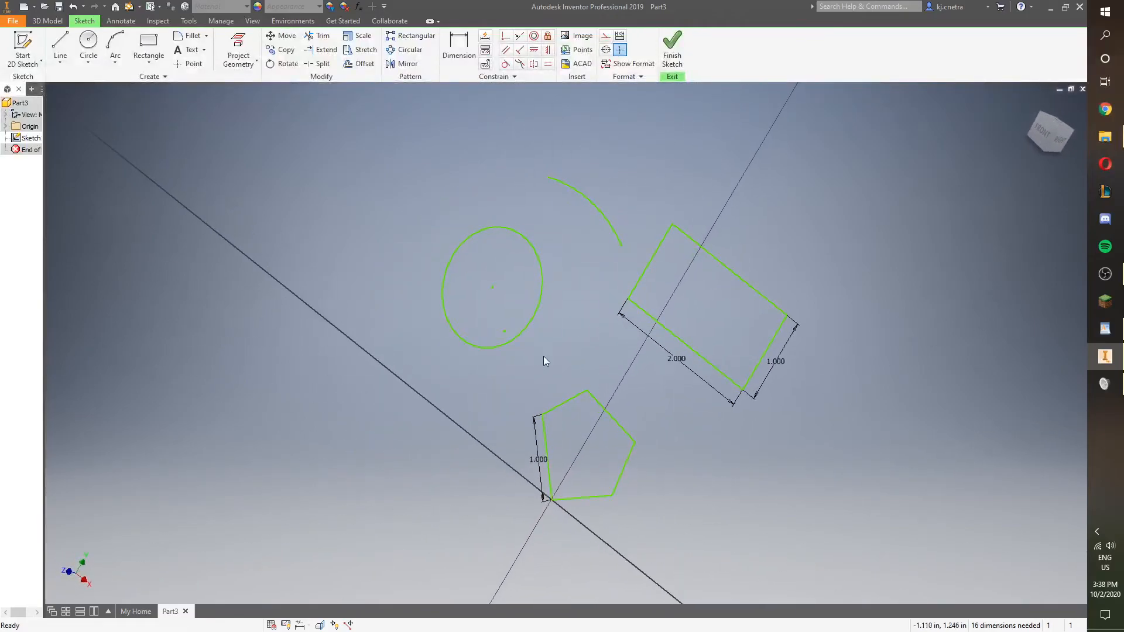
{"action": "mouse_move", "coordinate": [598, 322]}
{"action": "middle_mouse_down", "text": "shift"}
{"action": "mouse_move", "coordinate": [567, 296]}
{"action": "mouse_move", "coordinate": [644, 421]}
{"action": "mouse_move", "coordinate": [455, 241]}
{"action": "mouse_move", "coordinate": [536, 321]}
{"action": "mouse_move", "coordinate": [115, 155]}
{"action": "mouse_move", "coordinate": [387, 365]}
{"action": "mouse_move", "coordinate": [508, 298]}
{"action": "mouse_move", "coordinate": [122, 217]}
{"action": "mouse_move", "coordinate": [348, 322]}
{"action": "mouse_move", "coordinate": [402, 448]}
{"action": "middle_mouse_up", "text": "shift"}
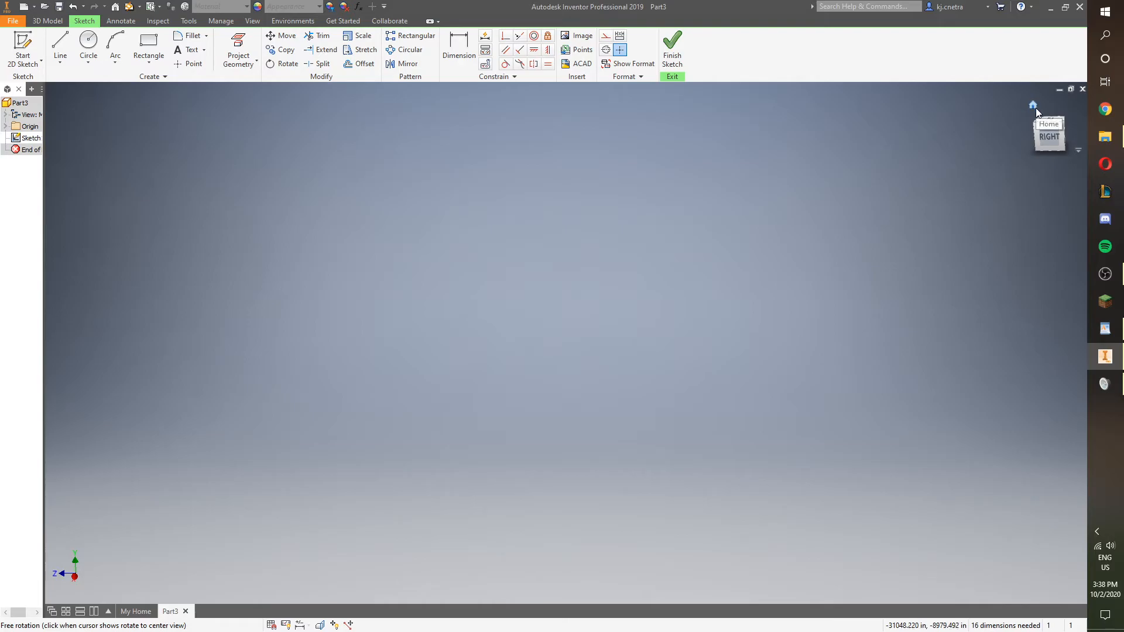
{"action": "left_click", "coordinate": [1034, 108]}
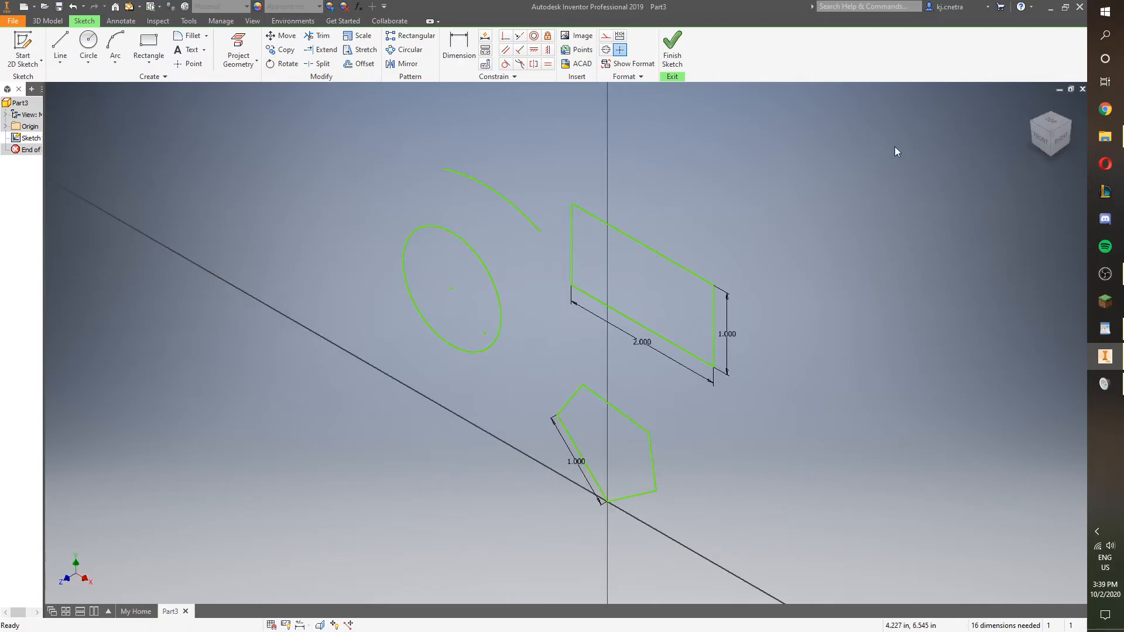
{"action": "left_click", "coordinate": [1053, 121]}
{"action": "left_click", "coordinate": [1051, 153]}
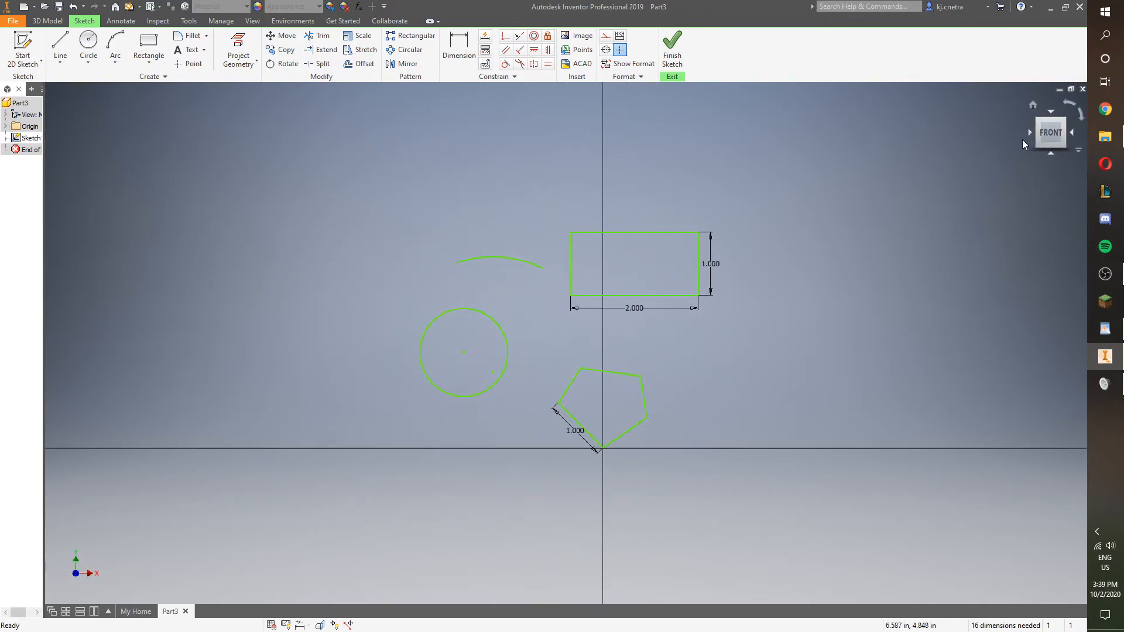
{"action": "left_click", "coordinate": [1030, 132]}
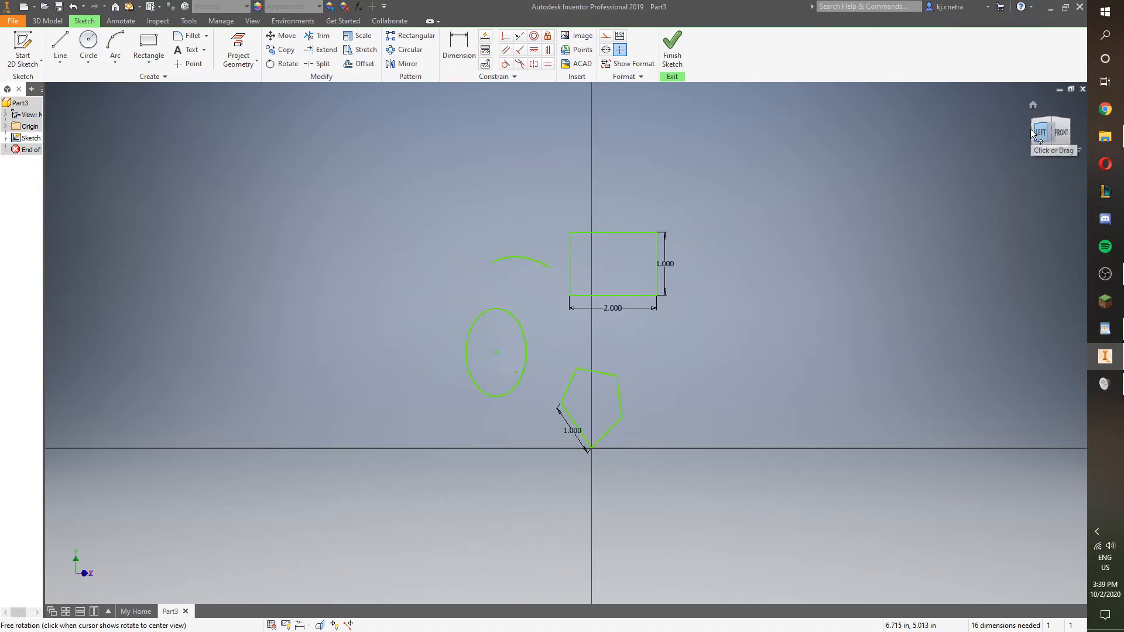
{"action": "left_click", "coordinate": [1025, 133]}
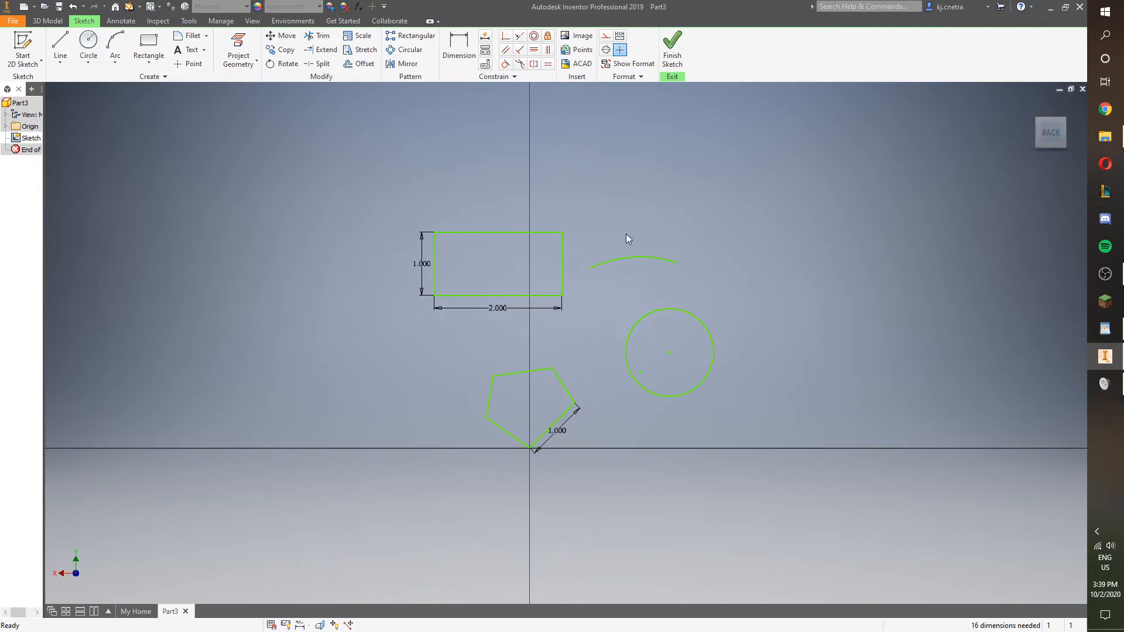
- Restore the home view of the sketch and turn it to face the front
{"action": "left_click", "coordinate": [1035, 106]}
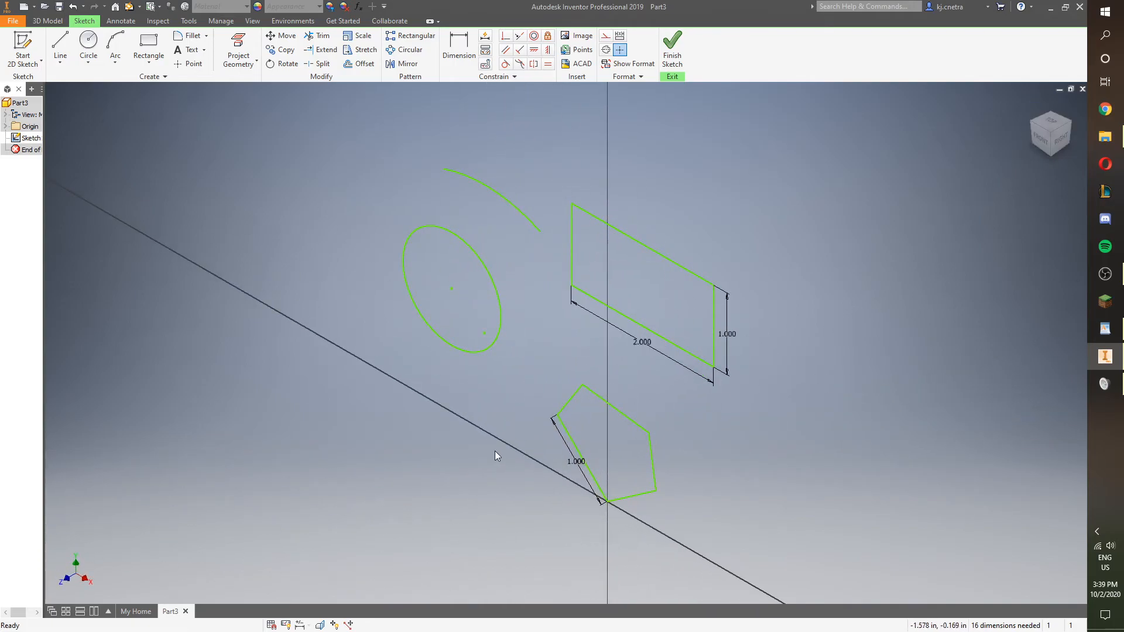
{"action": "left_click", "coordinate": [1047, 148]}
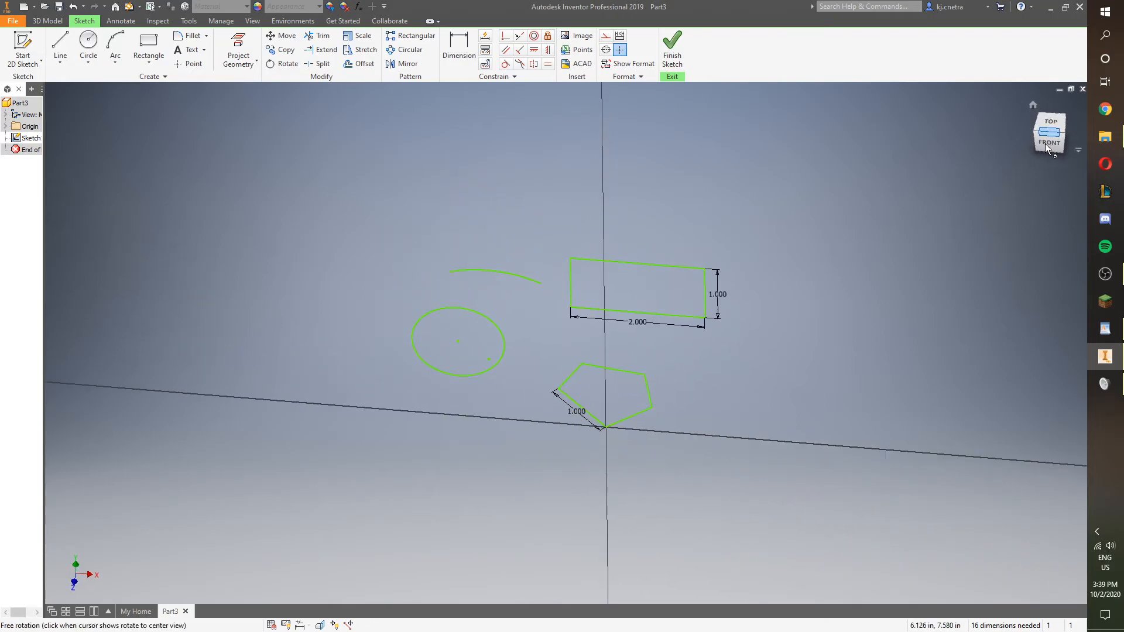
{"action": "left_click", "coordinate": [1048, 142]}
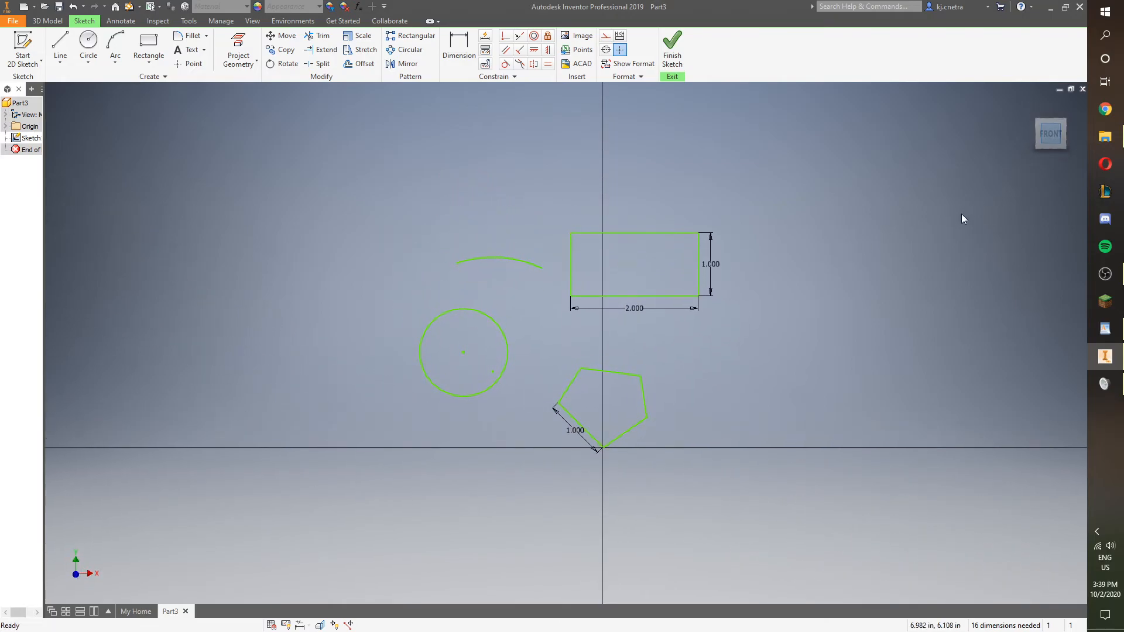
- Finish the sketch and extrude the rectangle, the circle and the five-sided profile together by 1 in as solids
{"action": "left_click", "coordinate": [673, 42]}
{"action": "mouse_move", "coordinate": [484, 277]}
{"action": "middle_mouse_down"}
{"action": "mouse_move", "coordinate": [480, 329]}
{"action": "mouse_move", "coordinate": [498, 339]}
{"action": "middle_mouse_up"}
{"action": "scroll", "coordinate": [489, 317], "scroll_direction": "down", "scroll_amount": 5}
{"action": "scroll", "coordinate": [488, 315], "scroll_direction": "up", "scroll_amount": 4}
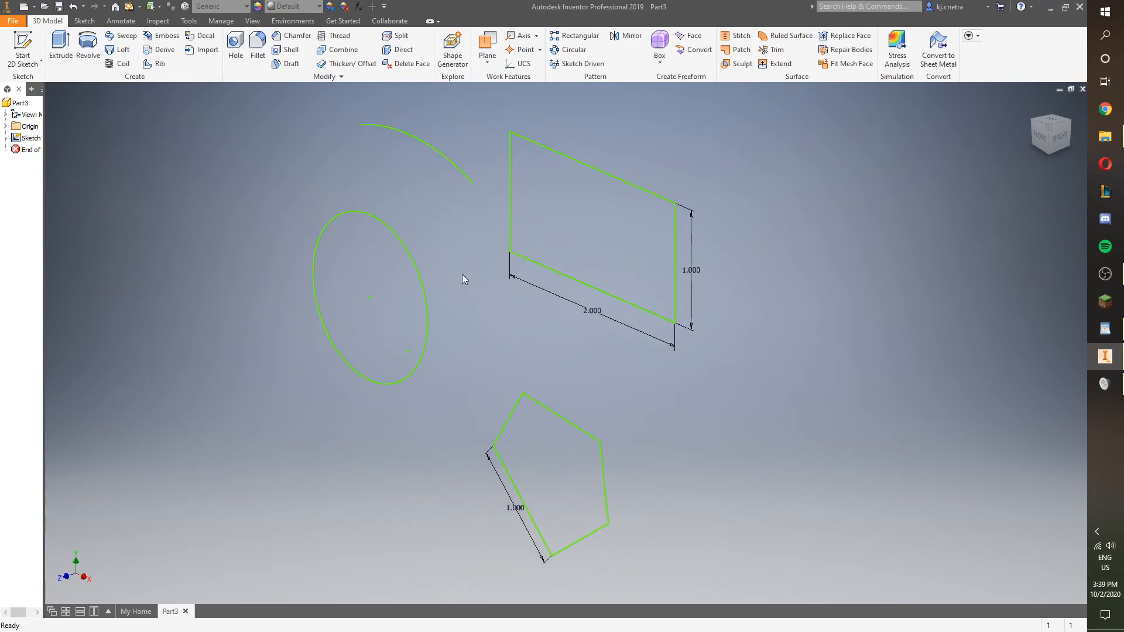
{"action": "left_click", "coordinate": [60, 48]}
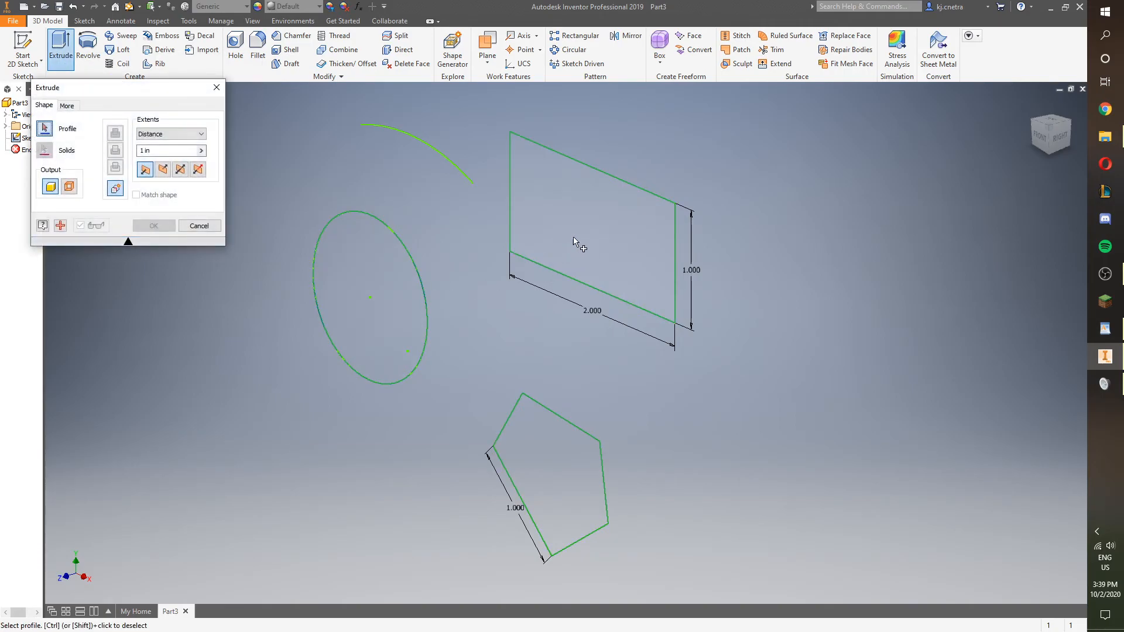
{"action": "left_click", "coordinate": [339, 262]}
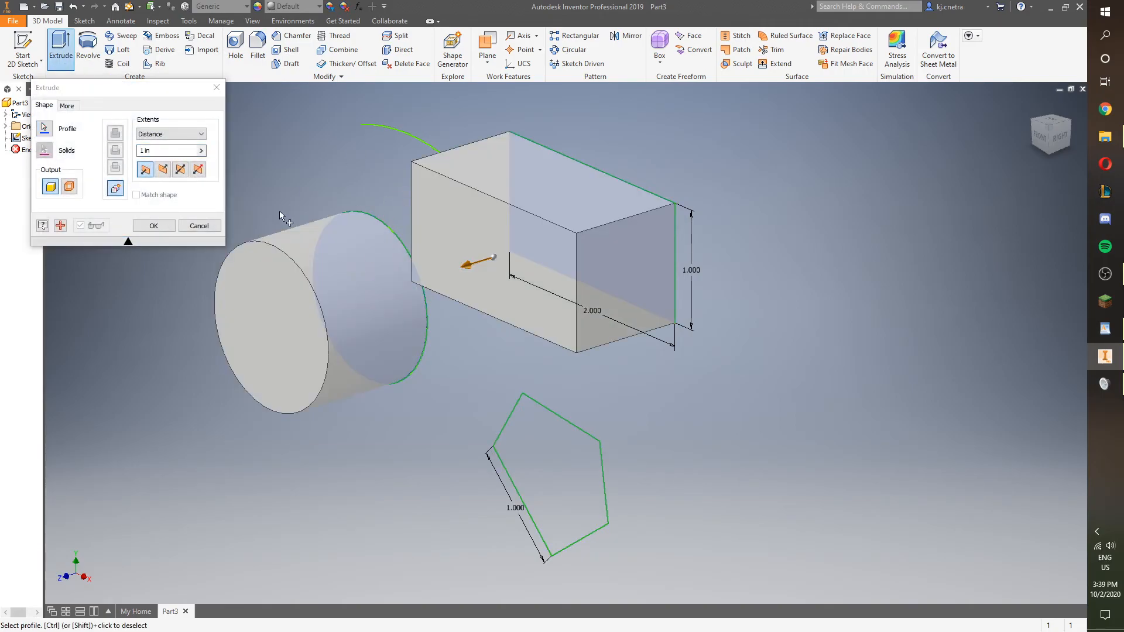
{"action": "left_click", "coordinate": [543, 475]}
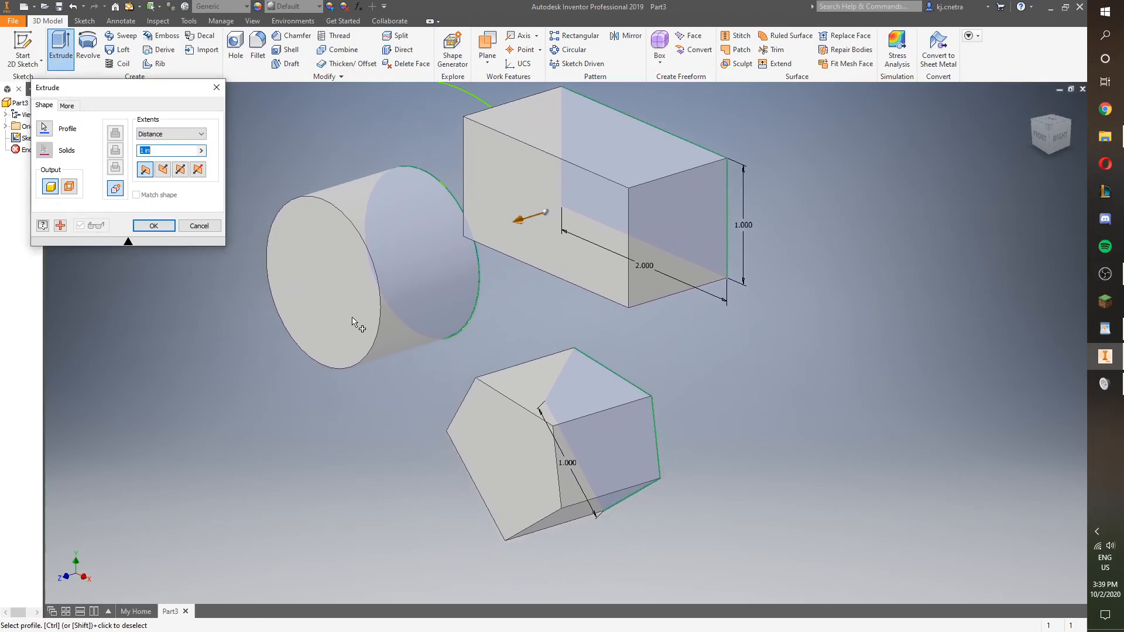
{"action": "left_click", "coordinate": [154, 226]}
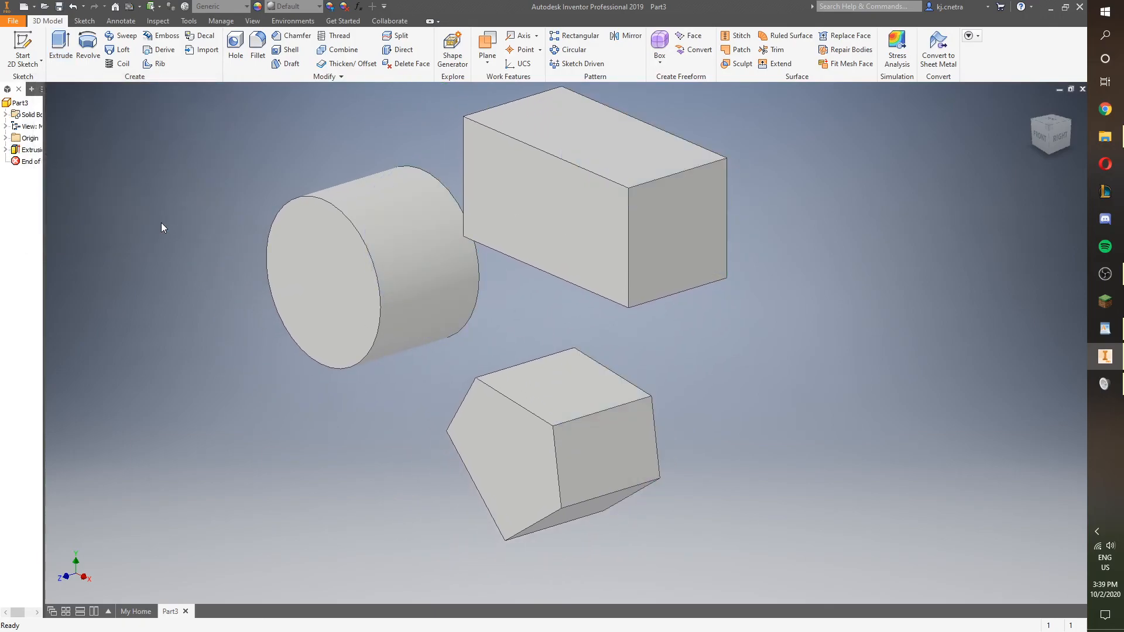
- Inspect the three extruded solids from the home view, the right side and the back-left corner
{"action": "middle_click_drag", "start_coordinate": [877, 266], "coordinate": [905, 286]}
{"action": "left_click", "coordinate": [1033, 106]}
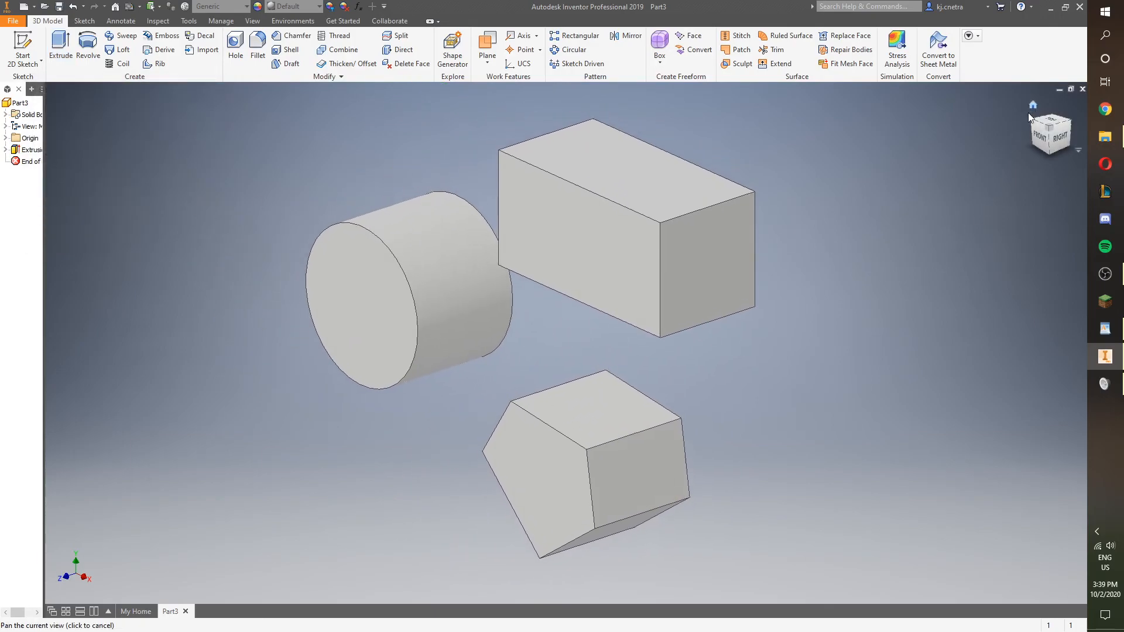
{"action": "left_click", "coordinate": [1068, 124]}
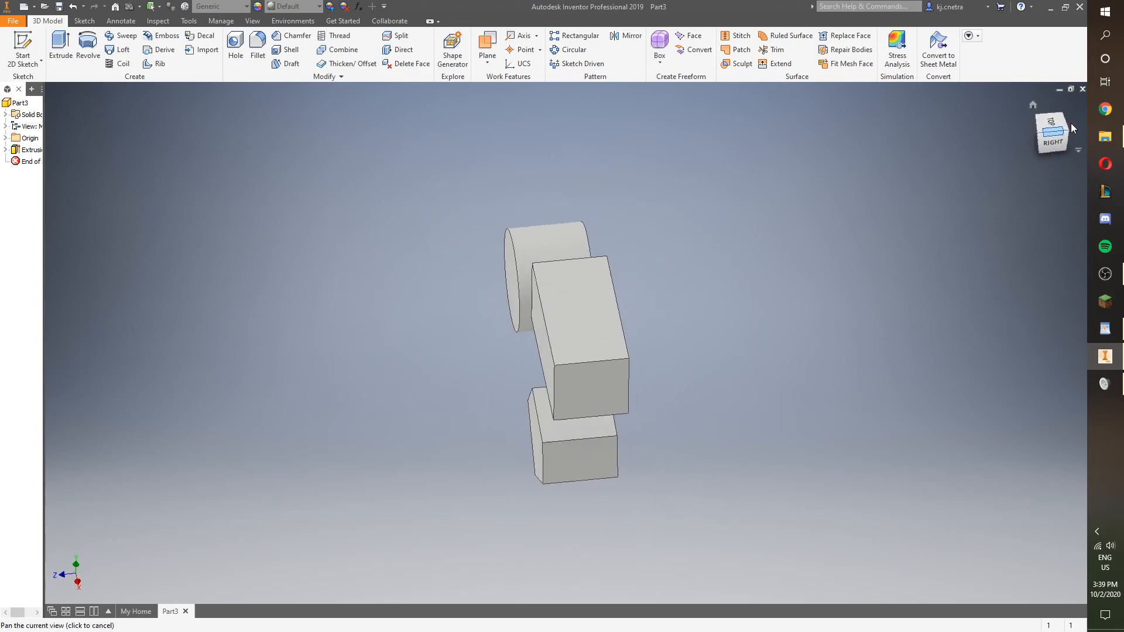
{"action": "left_click", "coordinate": [1064, 134]}
{"action": "left_click", "coordinate": [1070, 124]}
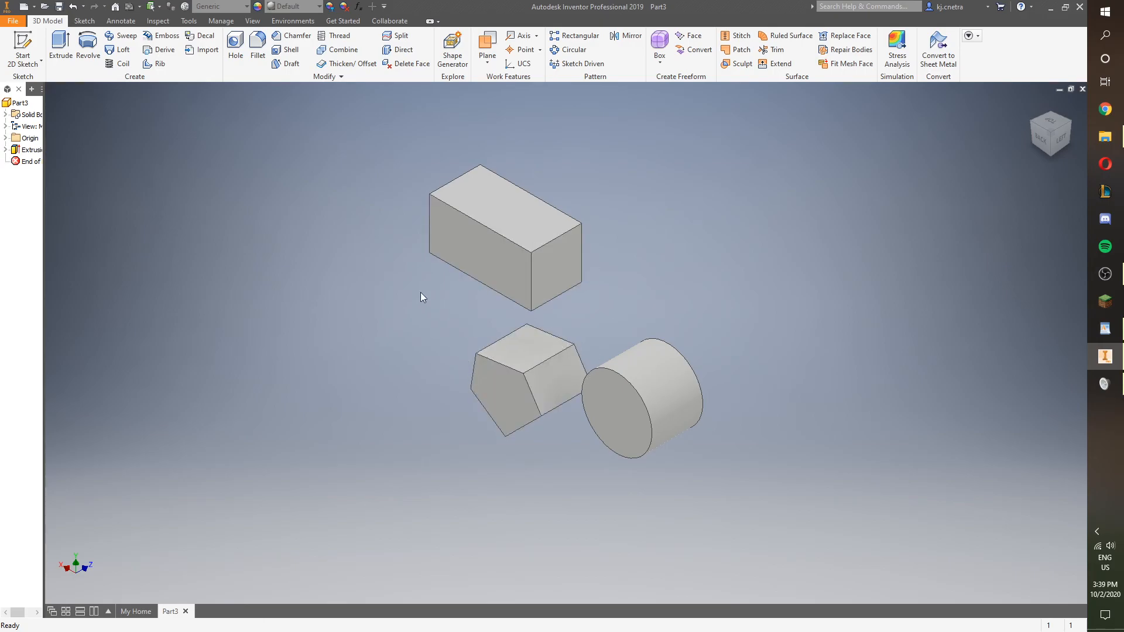
- Start saving the part under a new file, choosing the personal Inventor folder on the Desktop as location and selecting the file name for editing
{"action": "left_click", "coordinate": [13, 21]}
{"action": "mouse_move", "coordinate": [76, 140]}
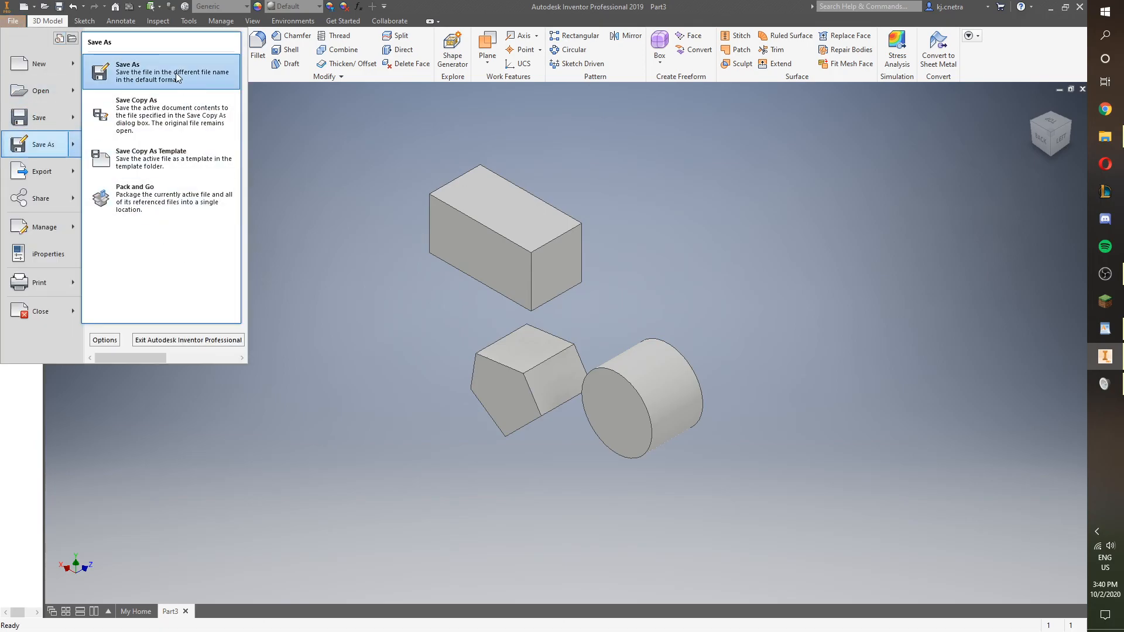
{"action": "left_click", "coordinate": [135, 66]}
{"action": "left_click", "coordinate": [530, 239]}
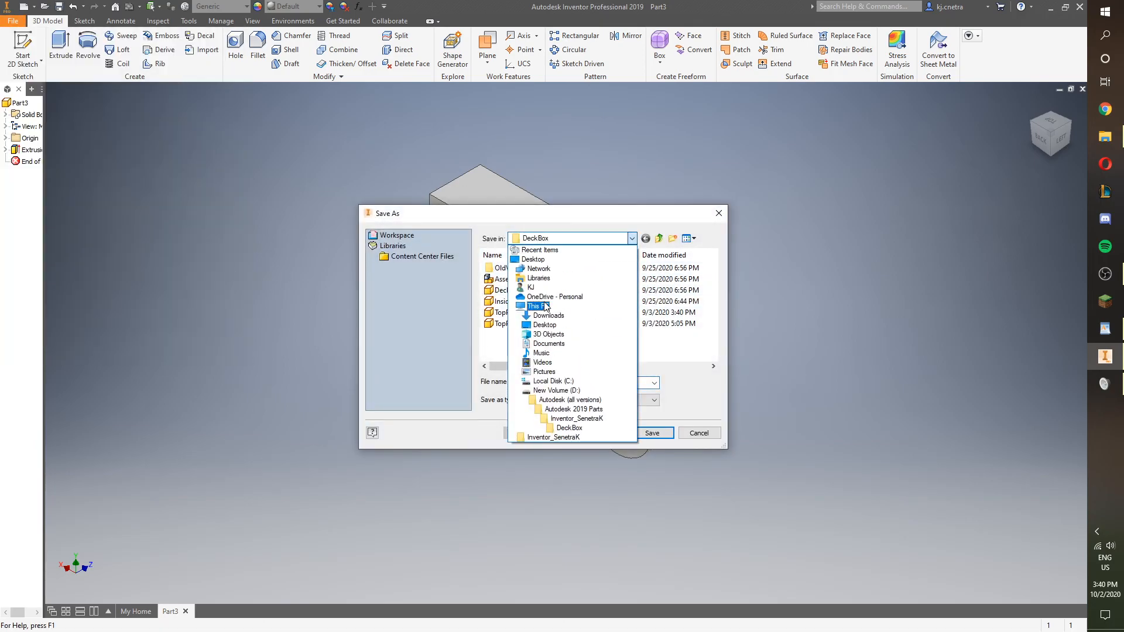
{"action": "left_click", "coordinate": [538, 324]}
{"action": "double_click", "coordinate": [529, 268]}
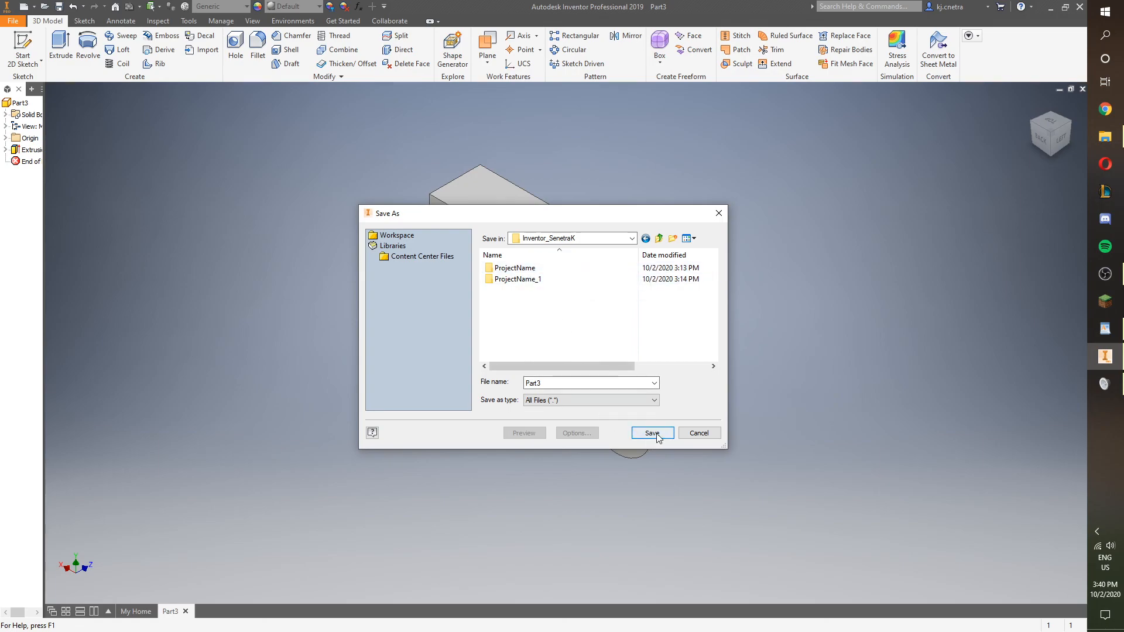
{"action": "double_click", "coordinate": [541, 382]}
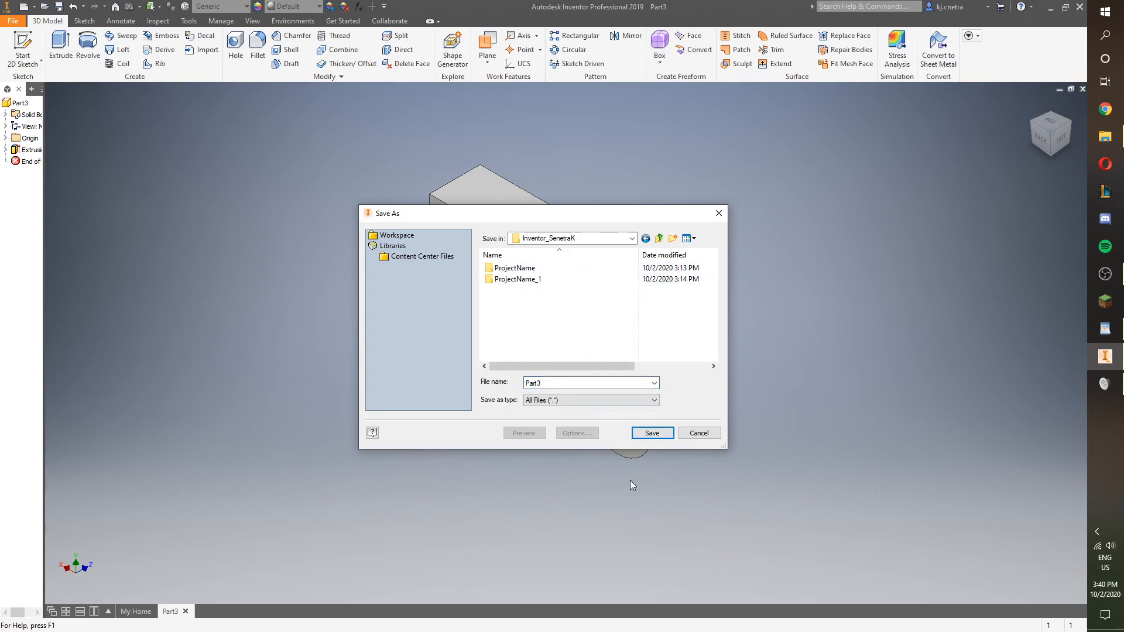